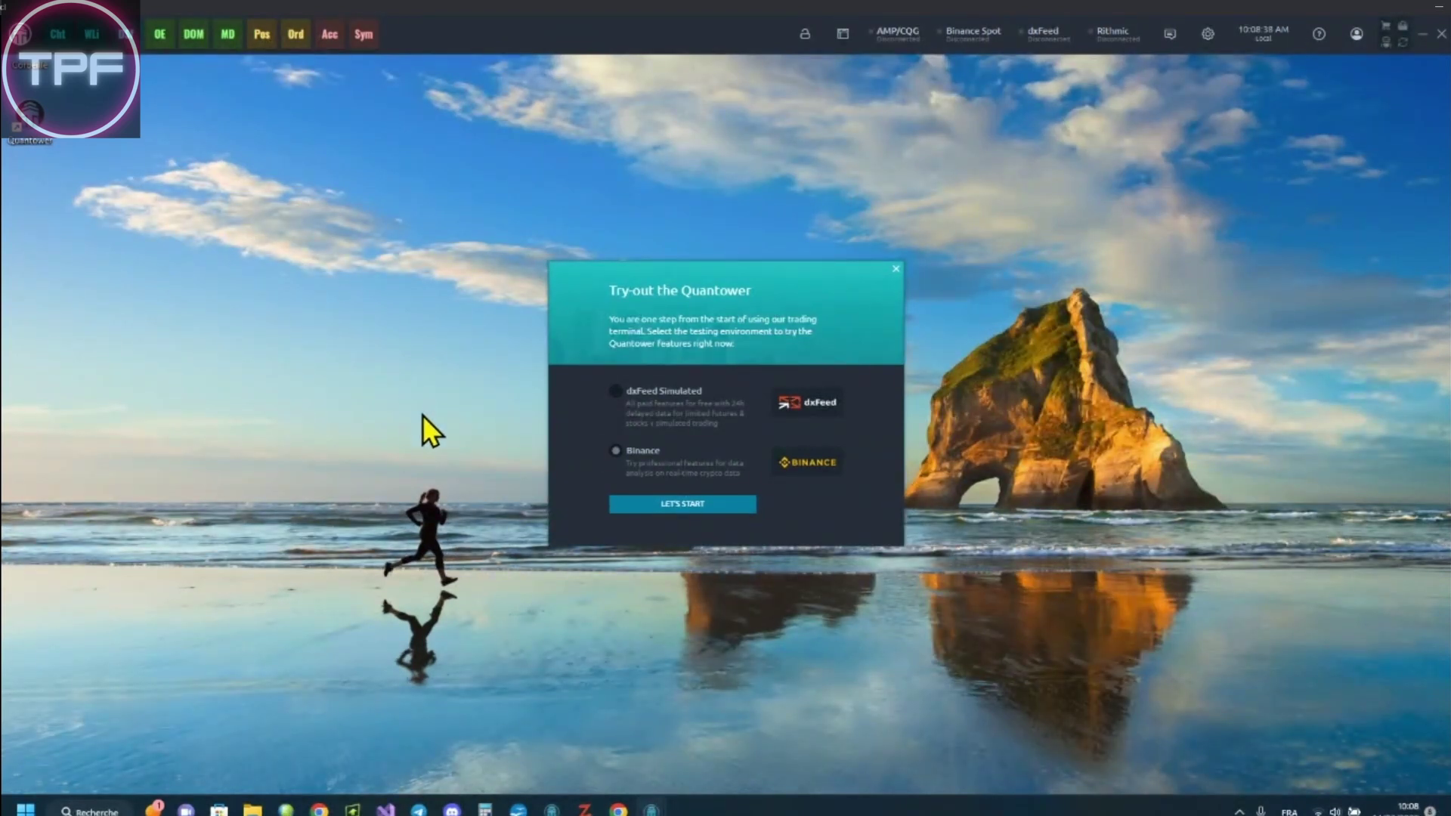
Start the terminal with the Binance testing environment and maximize the BTC/USDT trading window
left_click(670, 505)
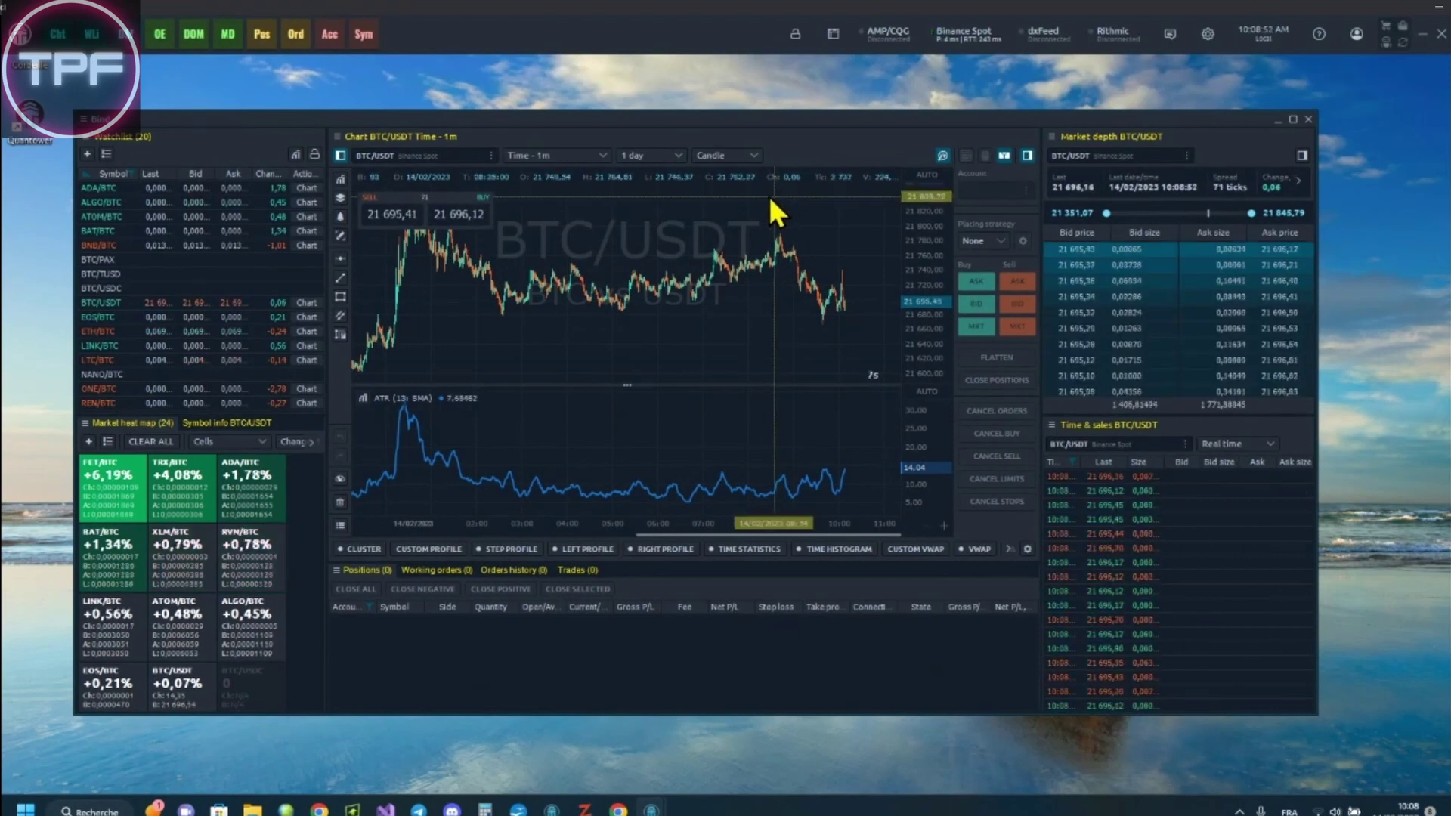
left_click(1292, 120)
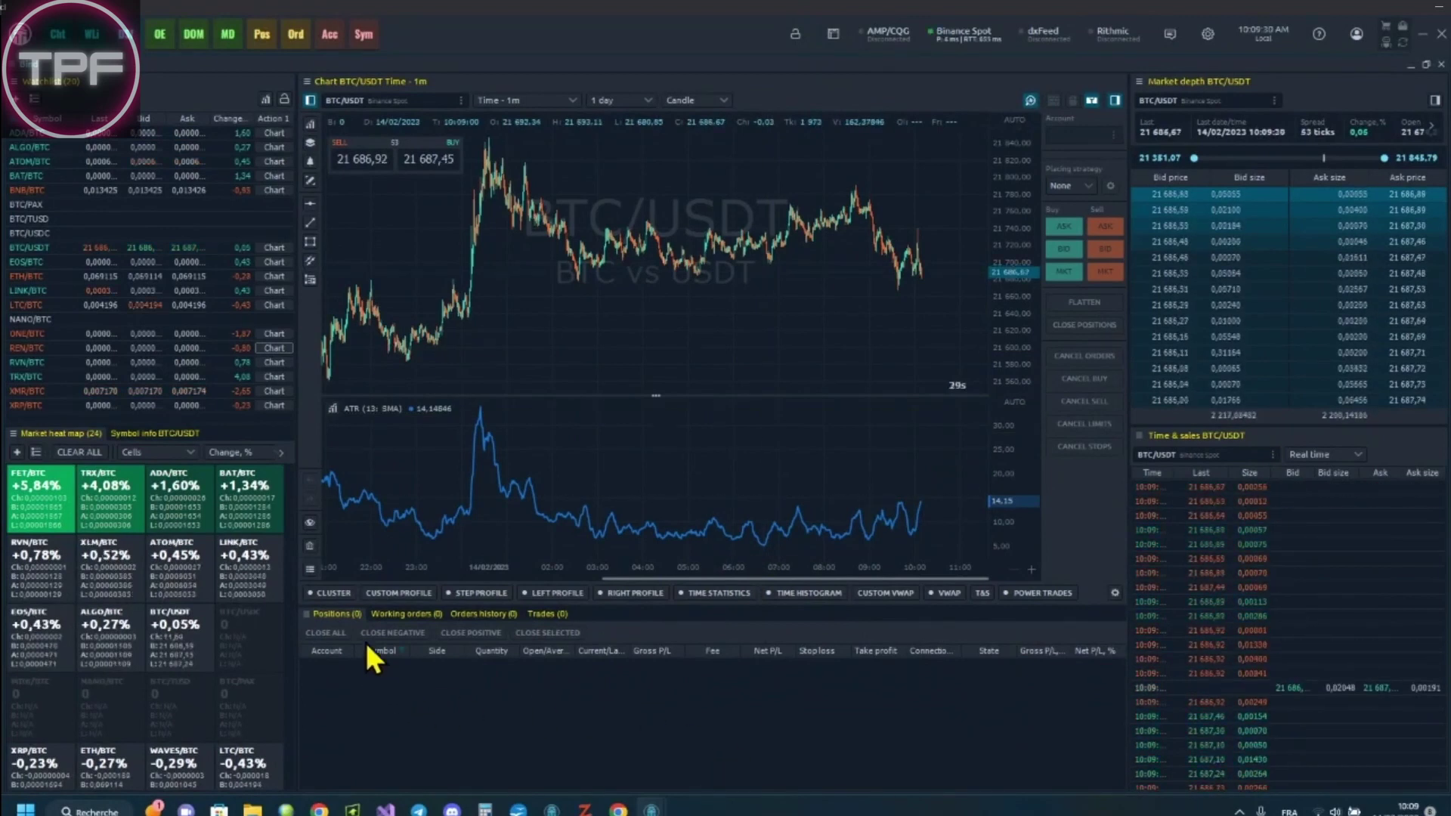
View the working orders, orders history and trades lists, and close the whole bound BTC/USDT window
left_click(402, 613)
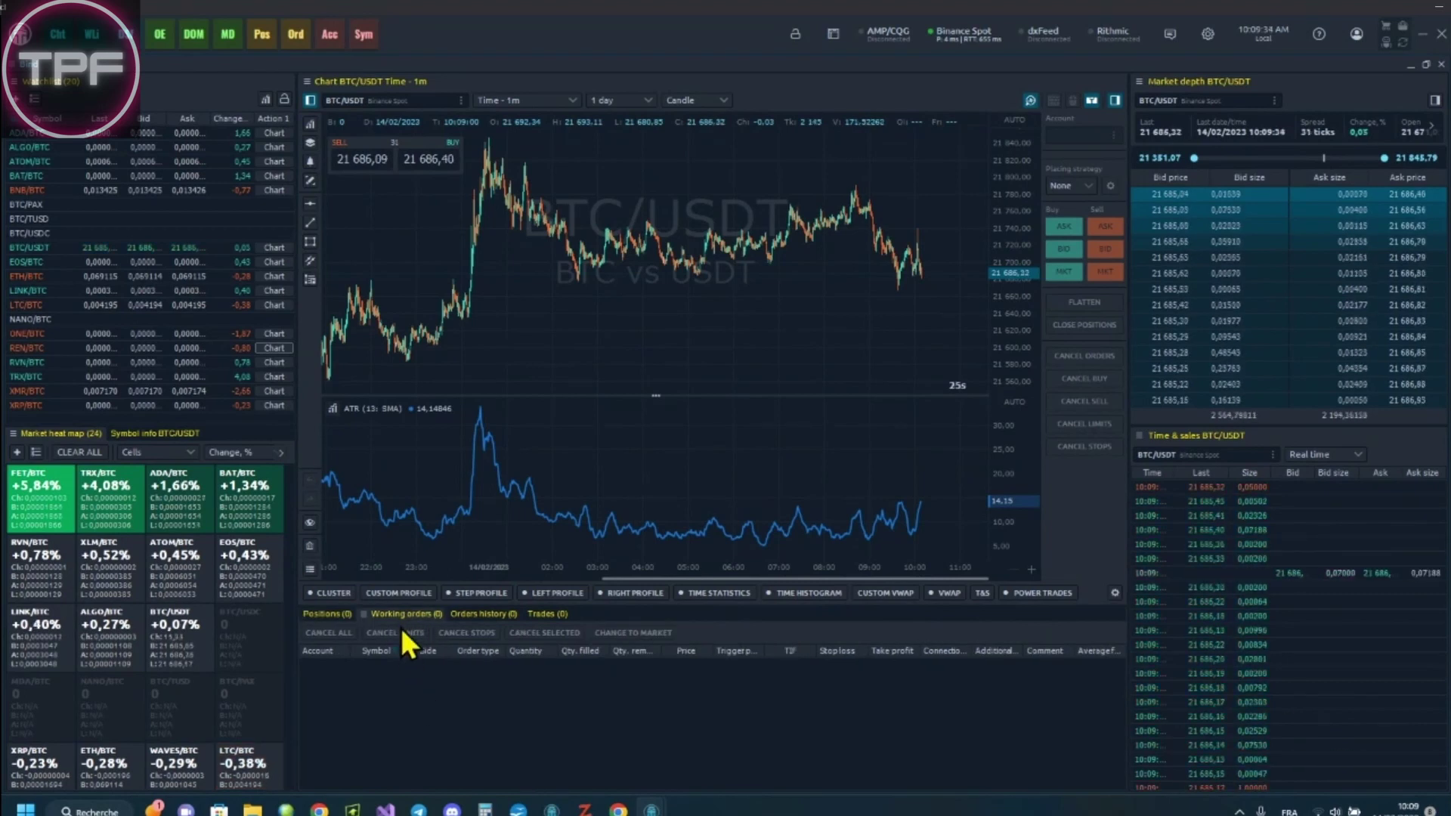
left_click(473, 612)
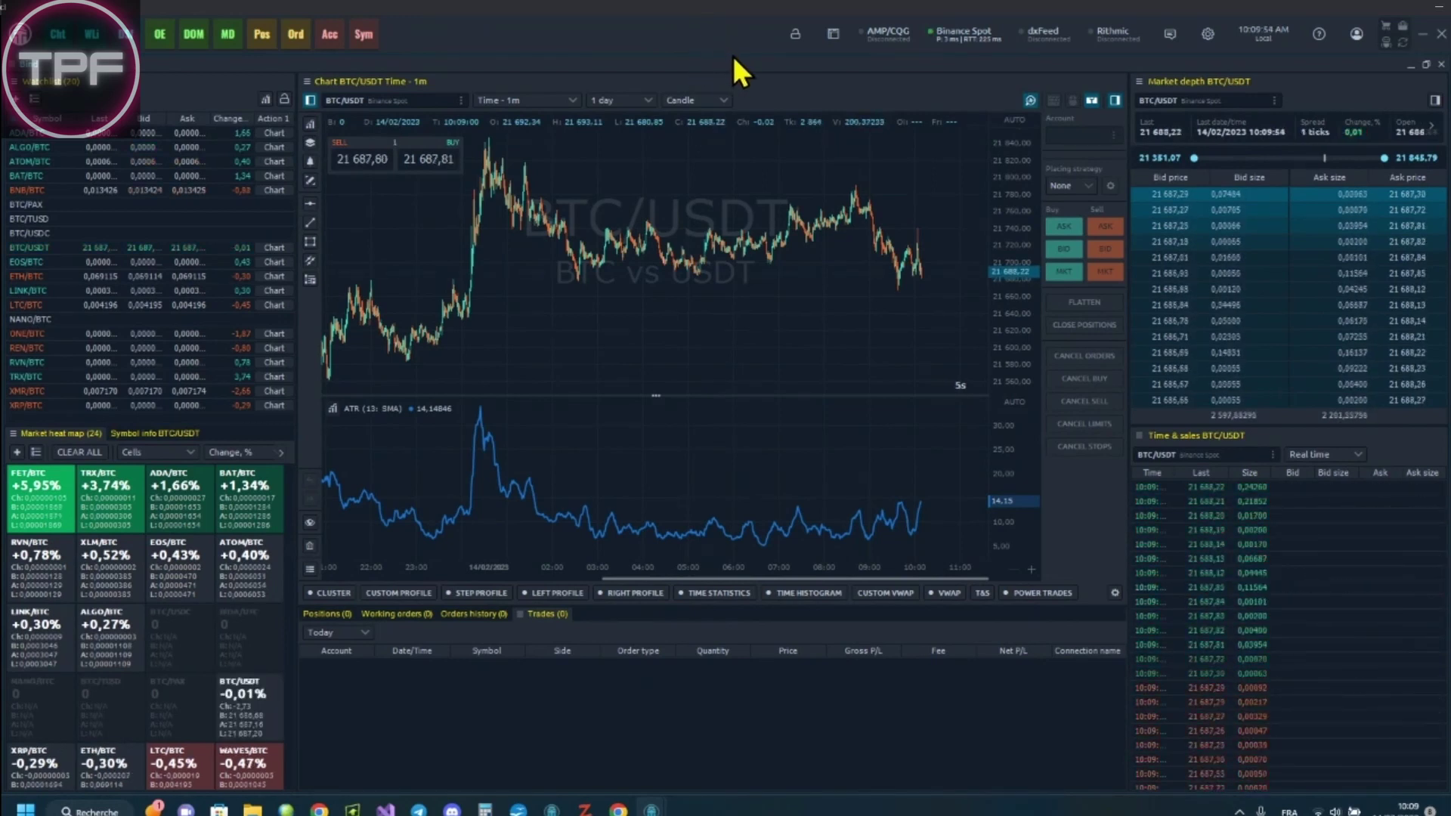
left_click(1440, 34)
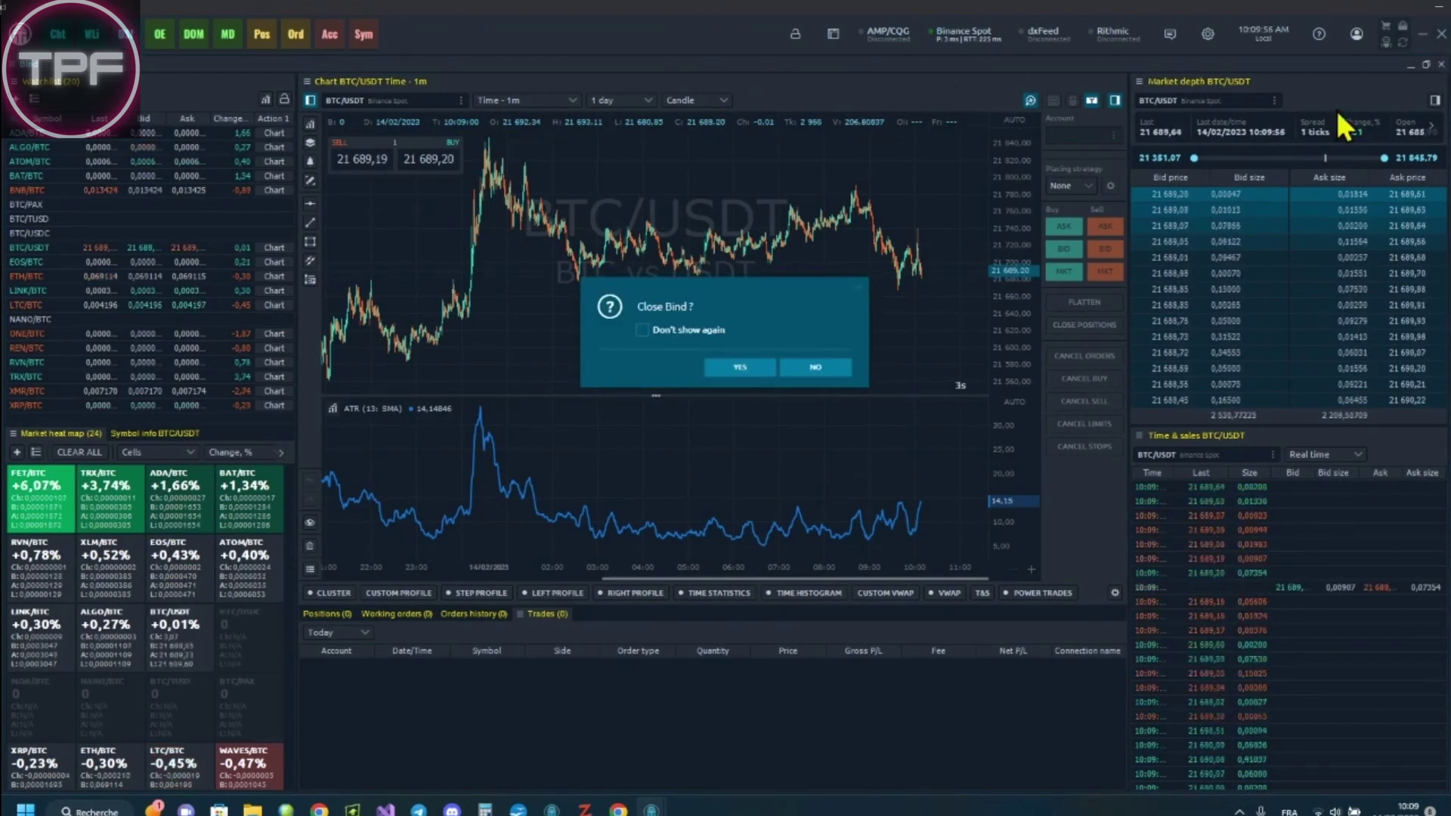
left_click(730, 366)
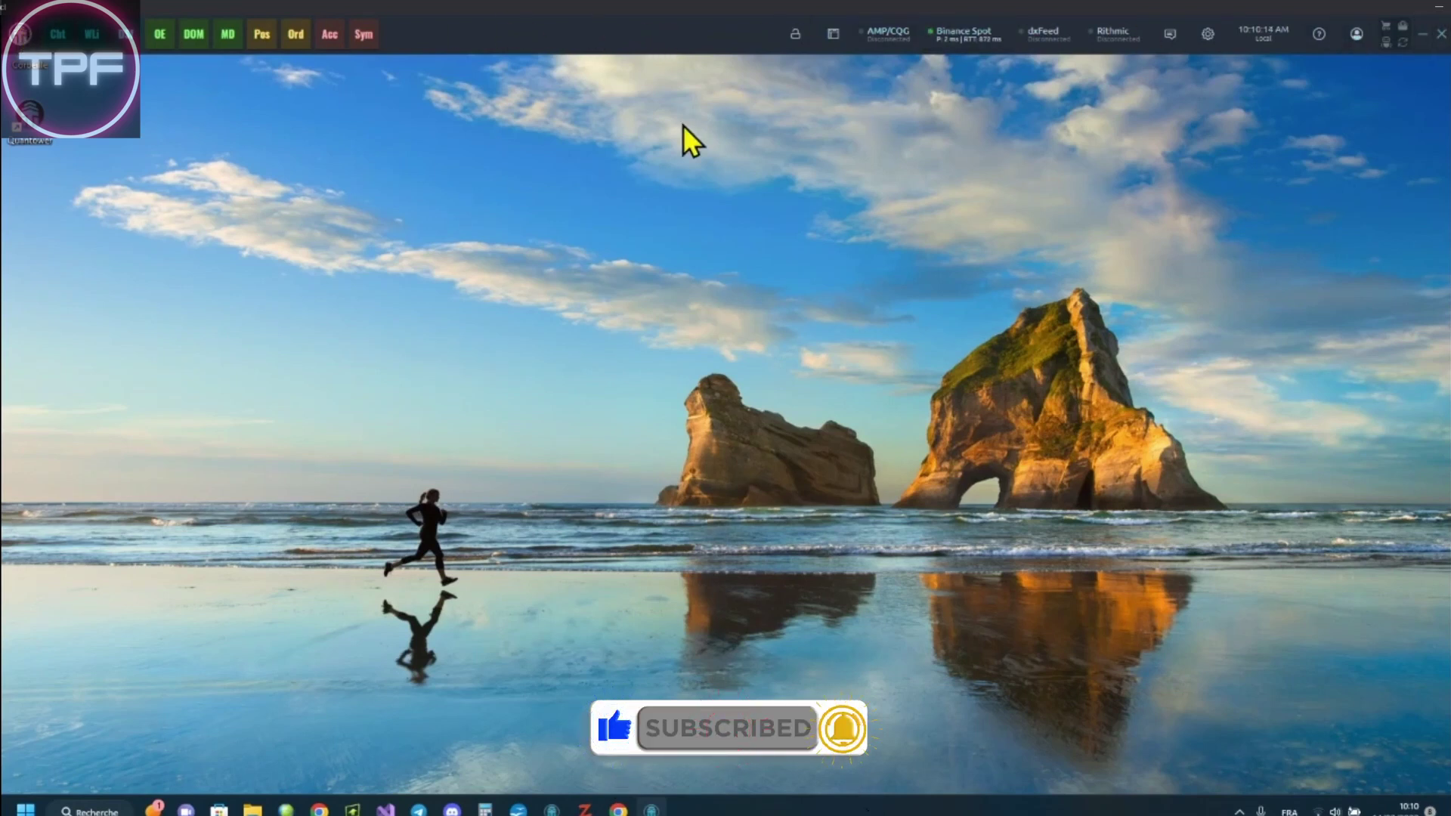
Browse the full list of available panels, and open and close the backup and restore master
left_click(21, 44)
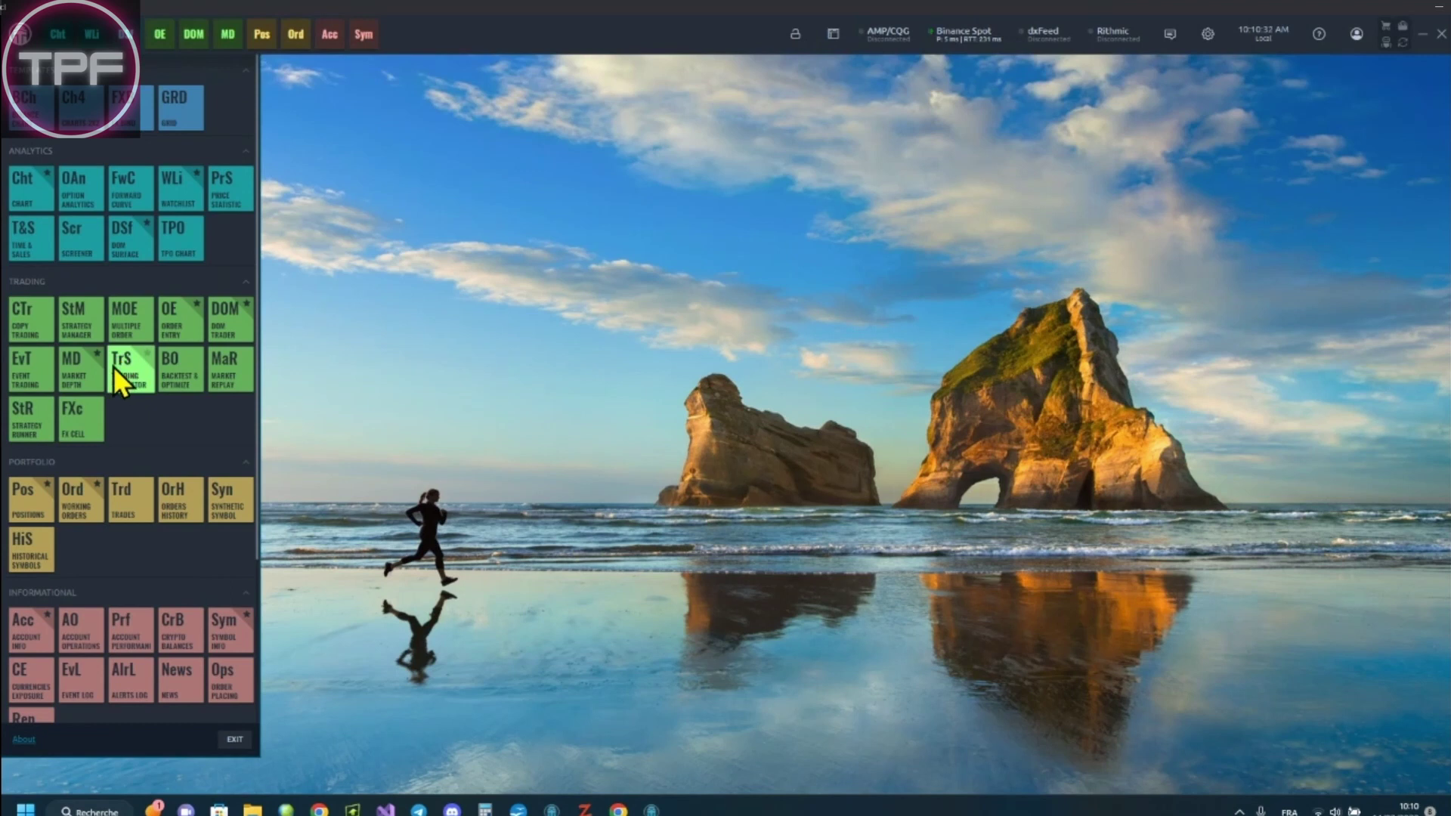
scroll(160, 431, "down", 2)
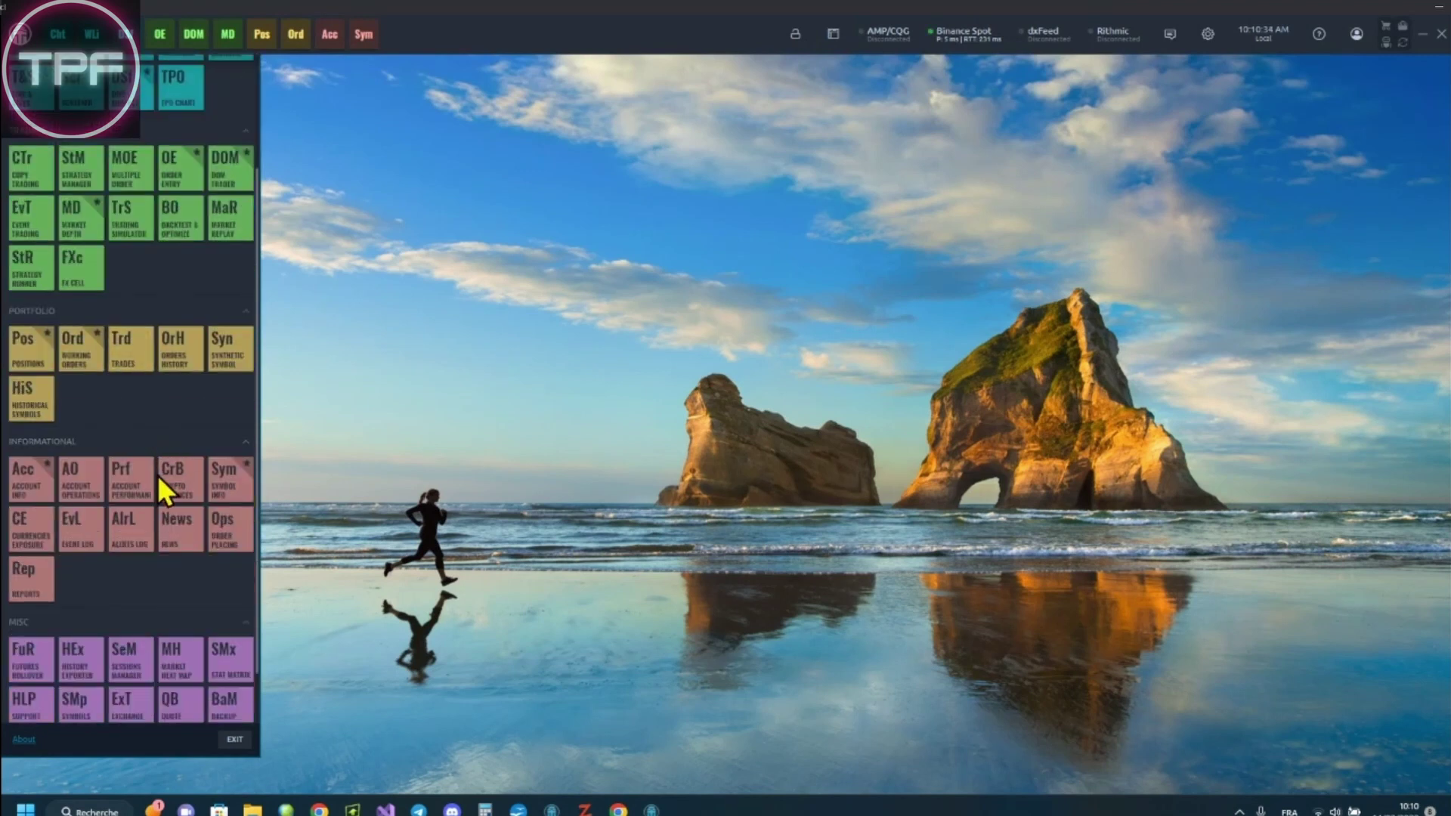
scroll(158, 474, "down", 1)
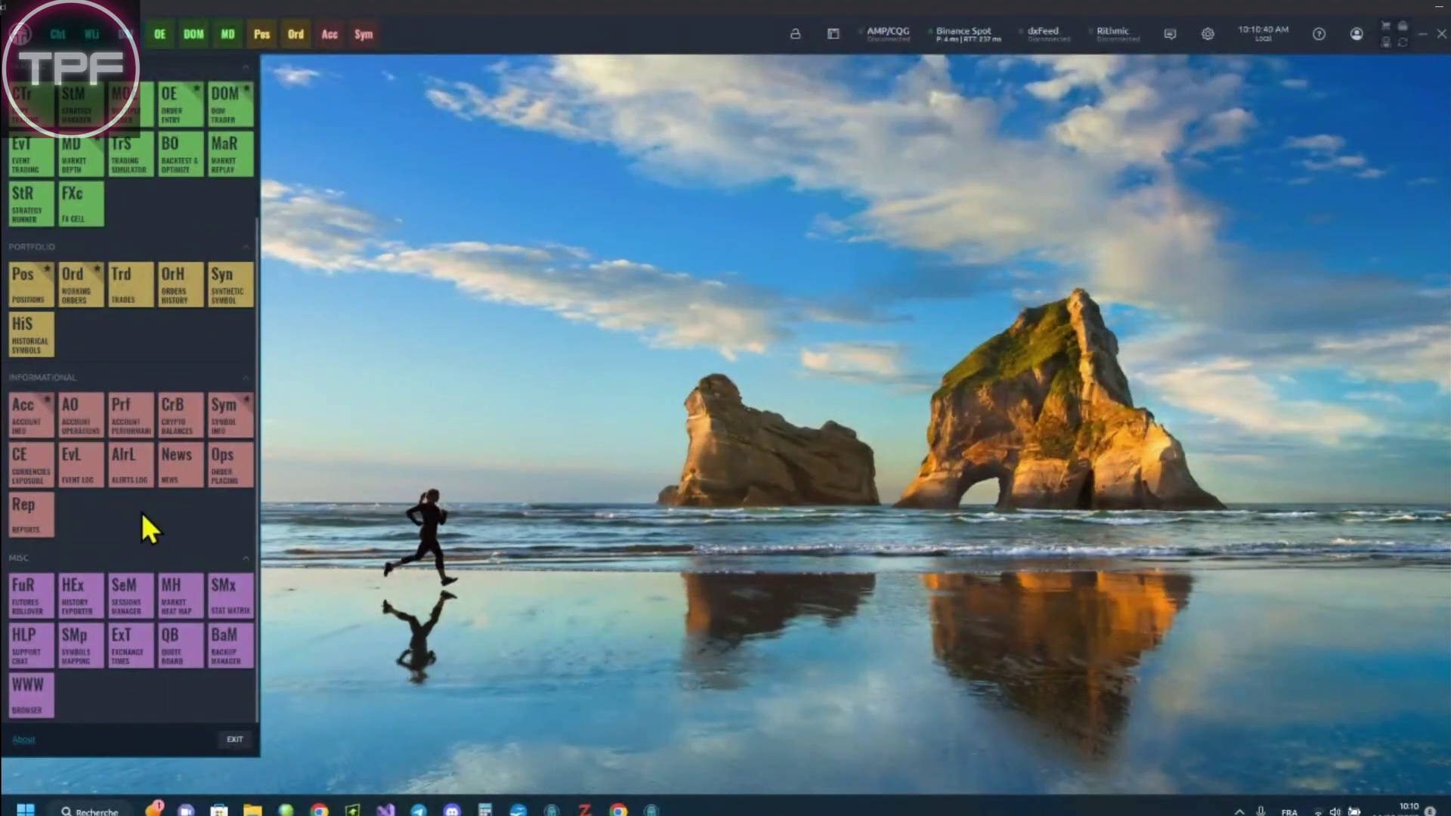
left_click(227, 646)
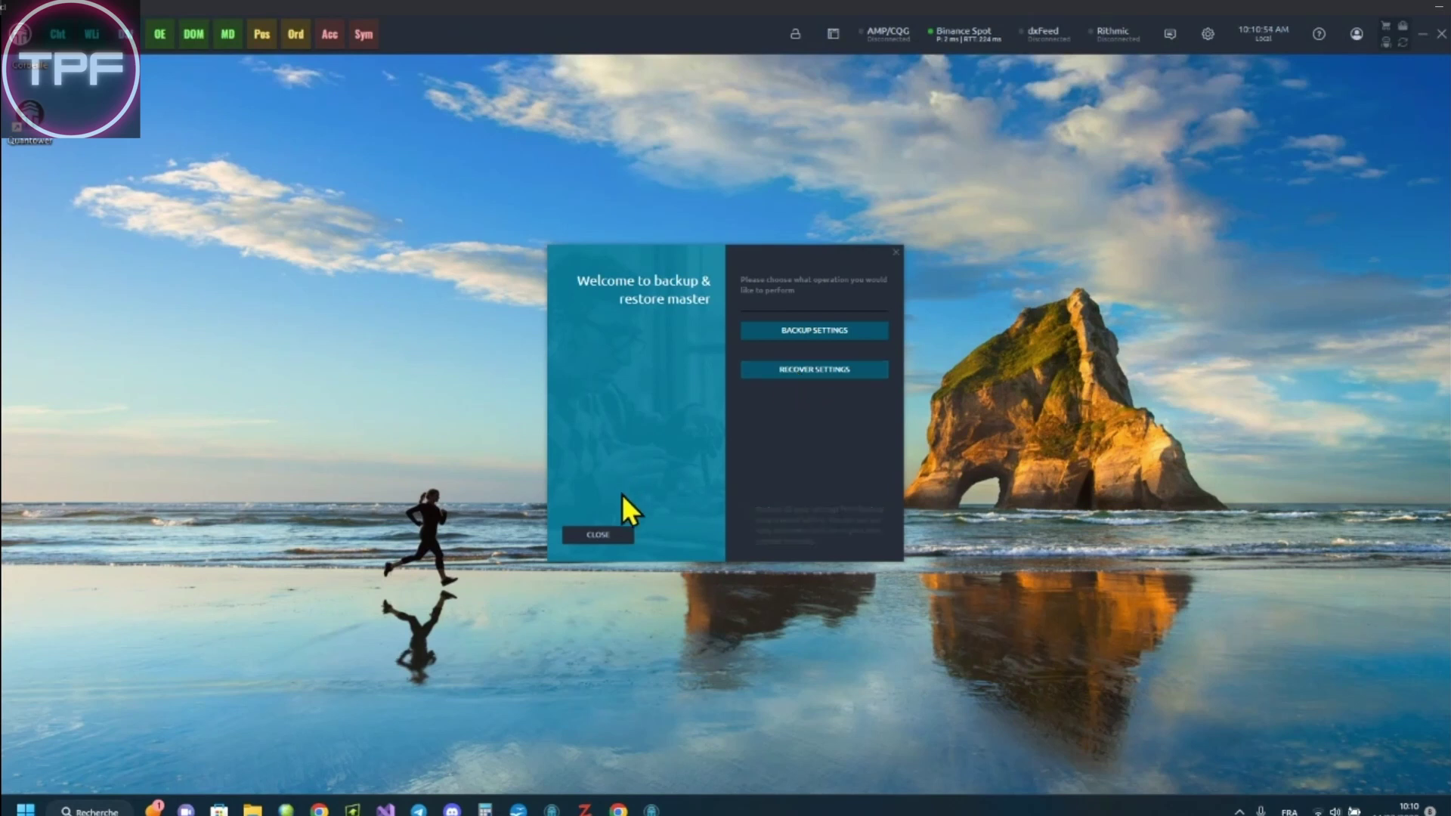
left_click(606, 534)
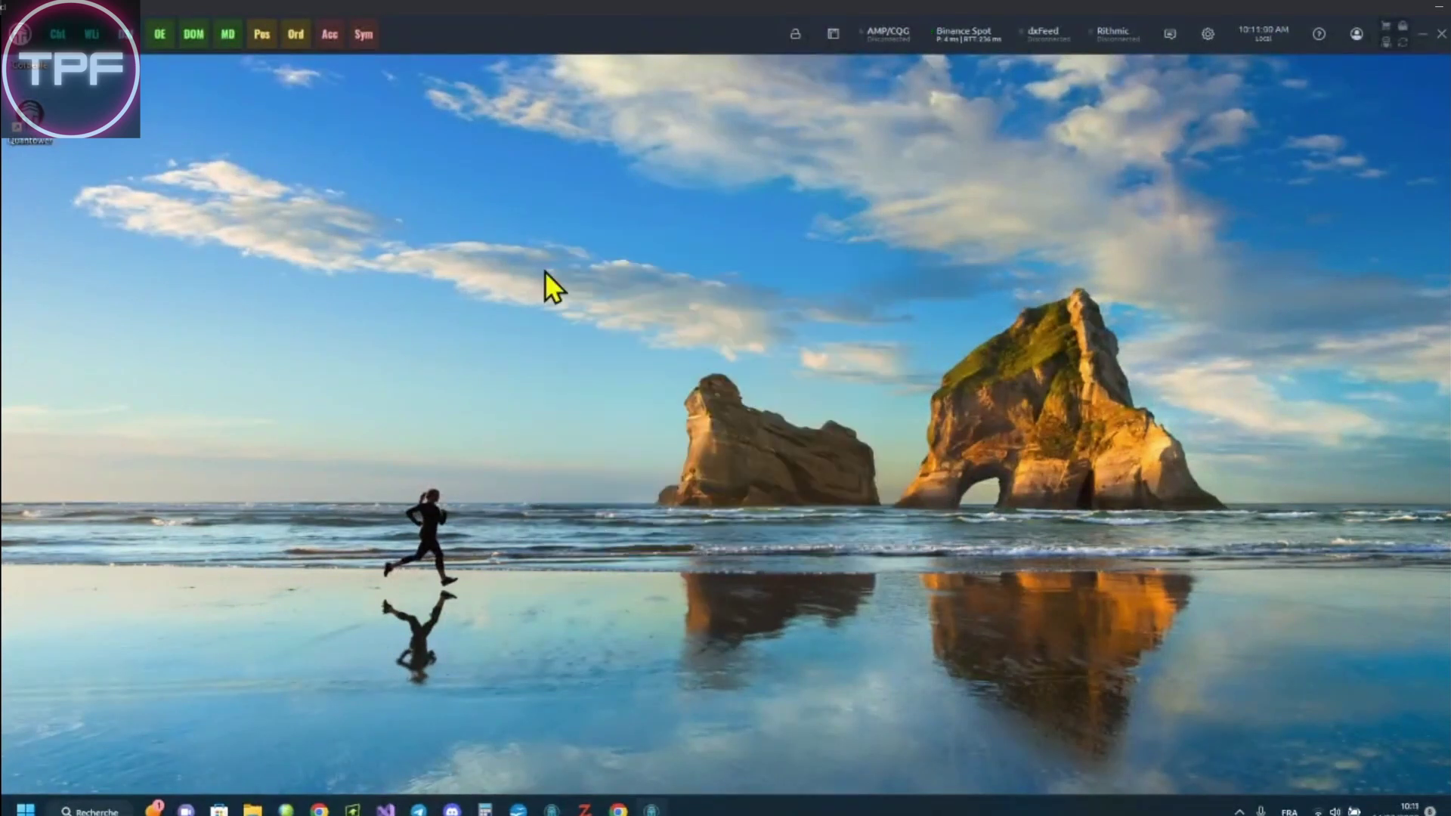
Add the TPO Chart panel to the favorite panels in the control center and close the panel list
left_click(20, 34)
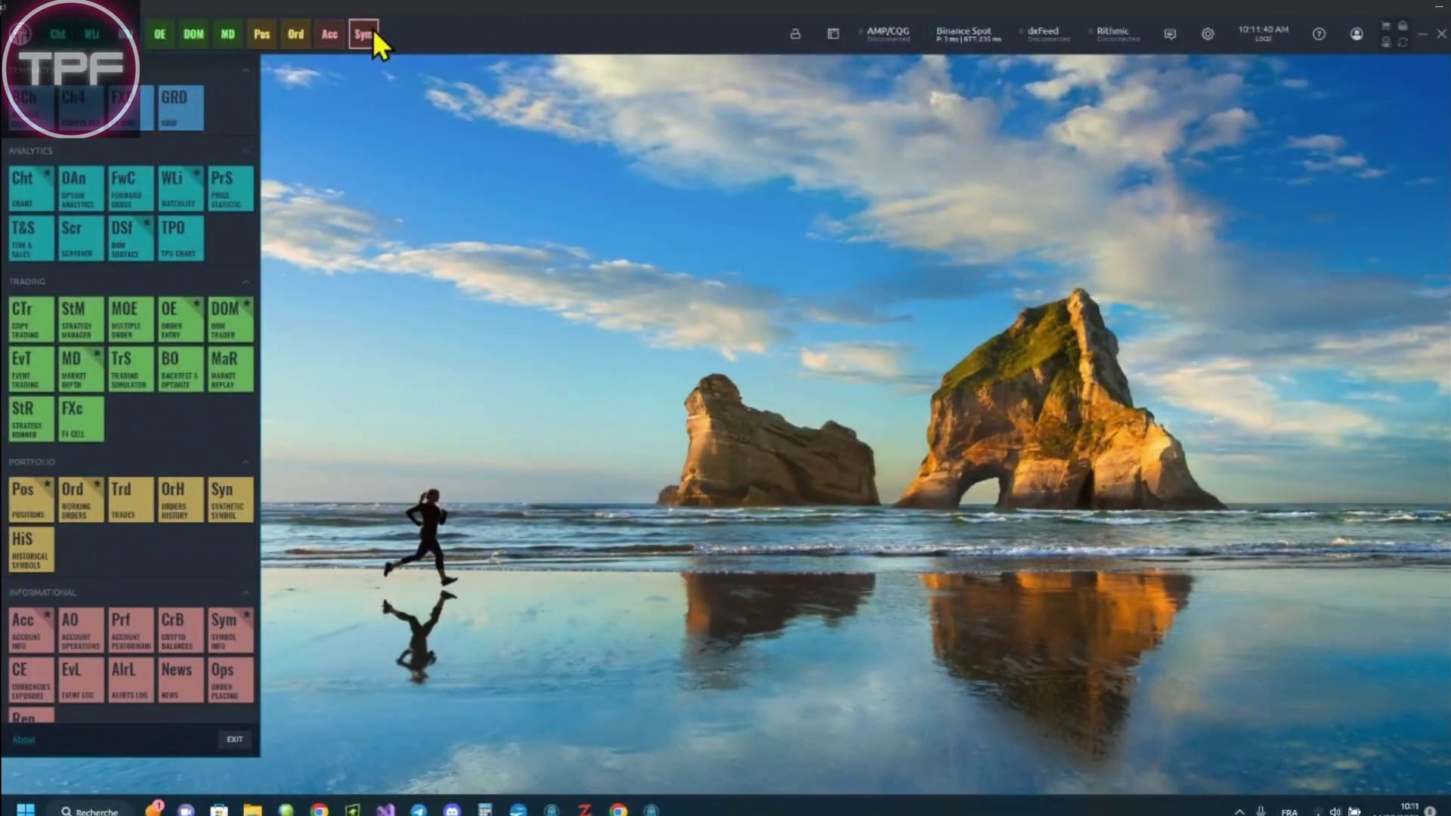
left_click(197, 224)
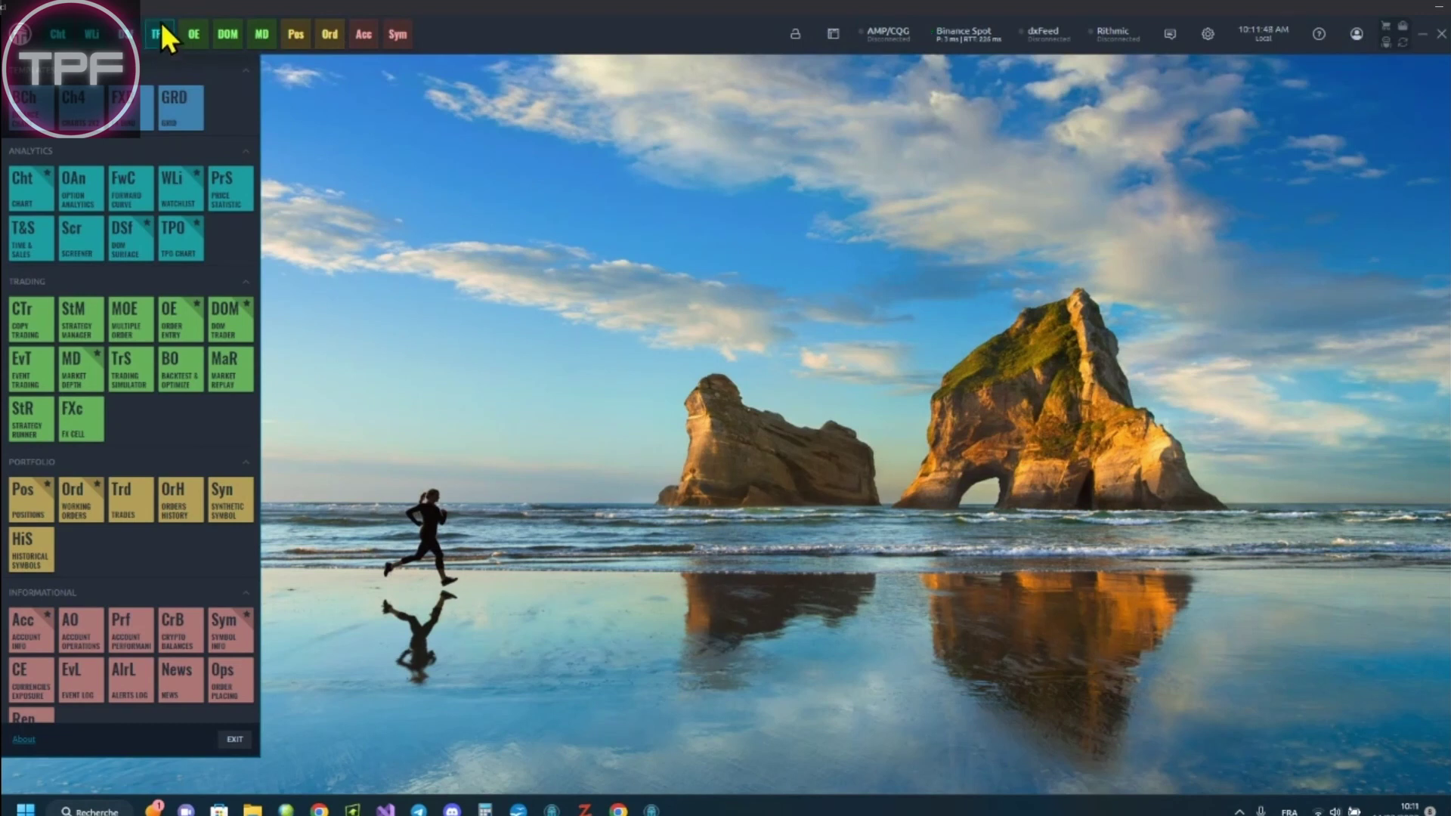
left_click(20, 37)
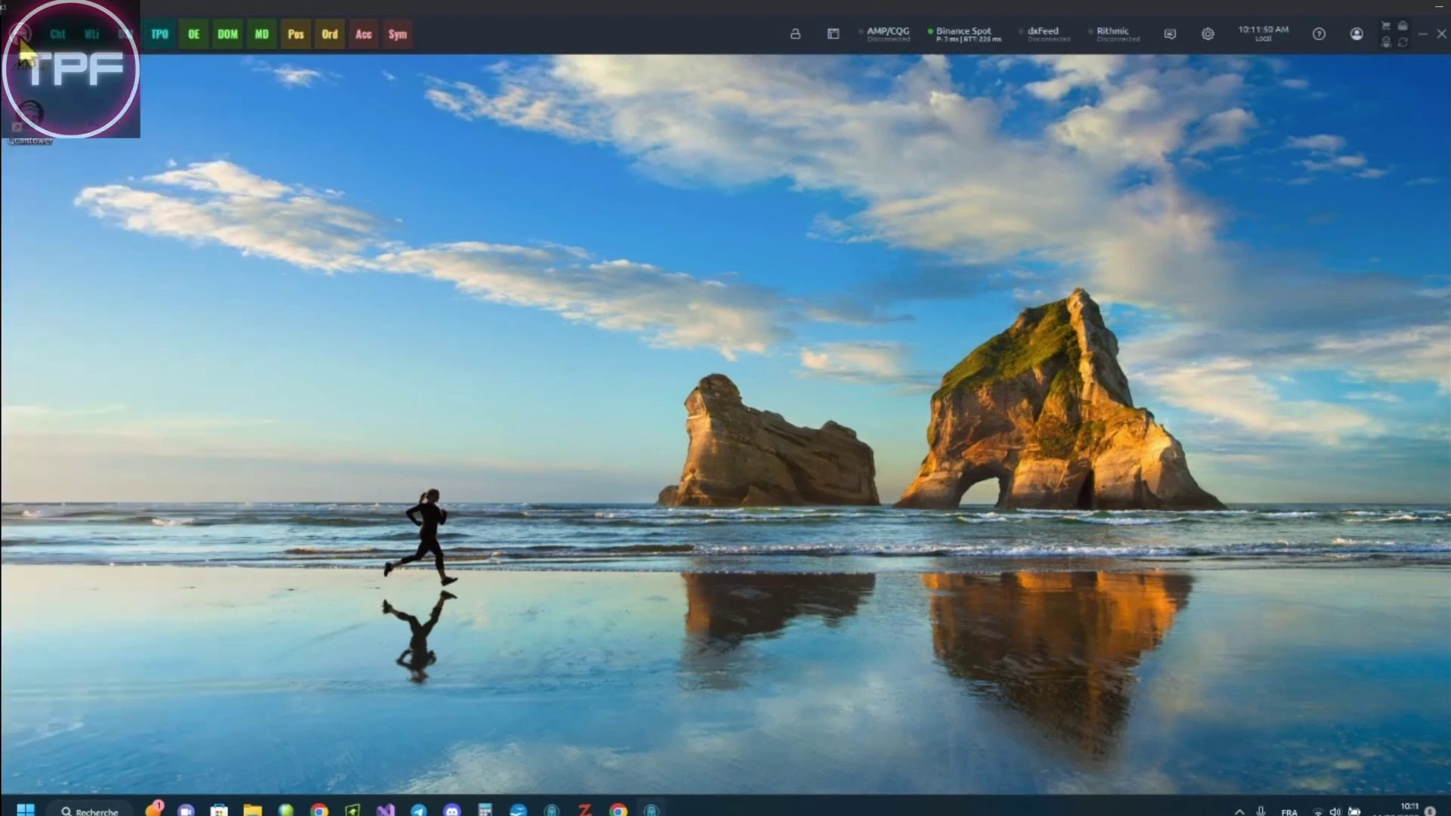
Check the installed program version in the About information and close it
left_click(20, 37)
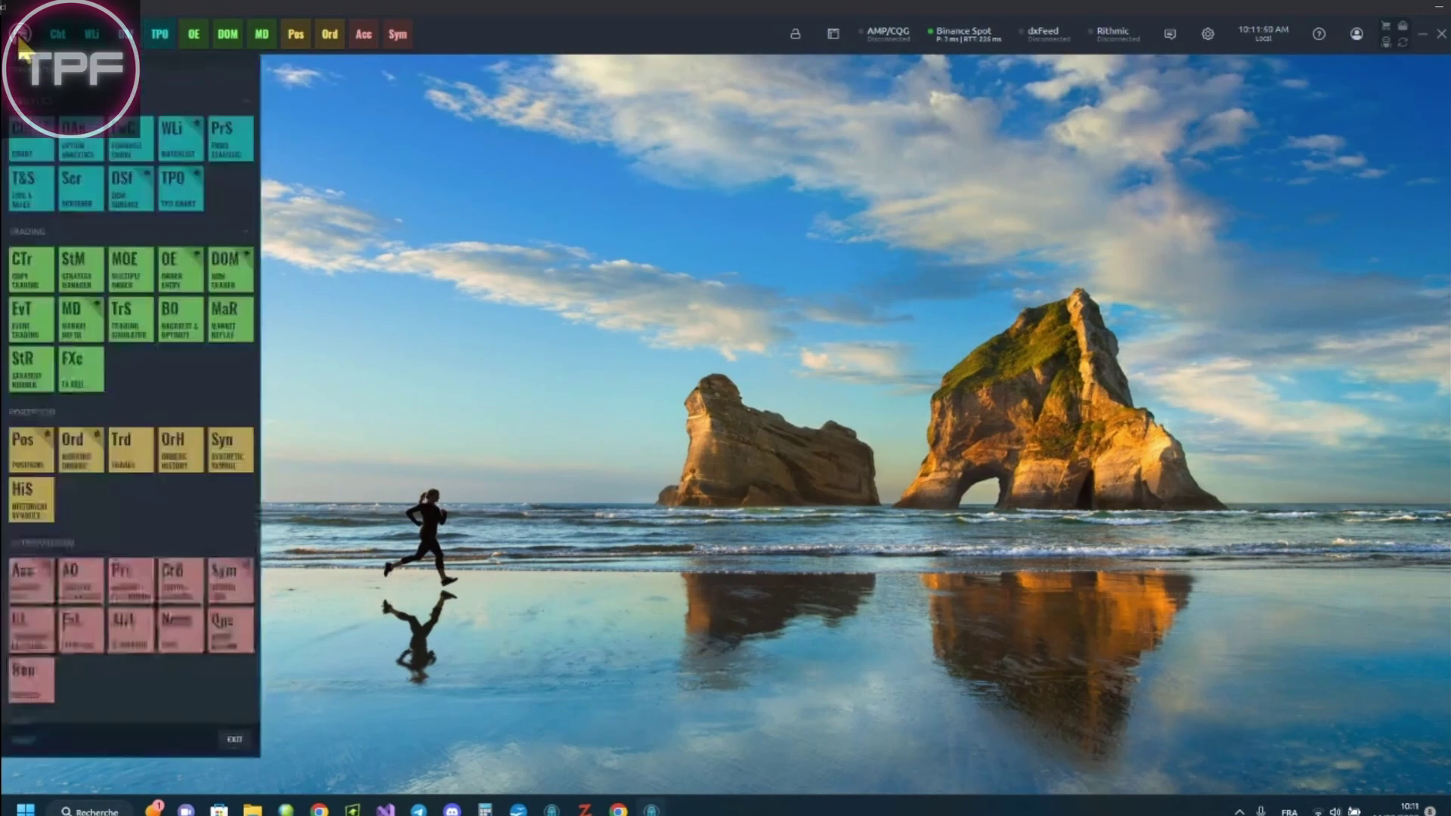
left_click(22, 740)
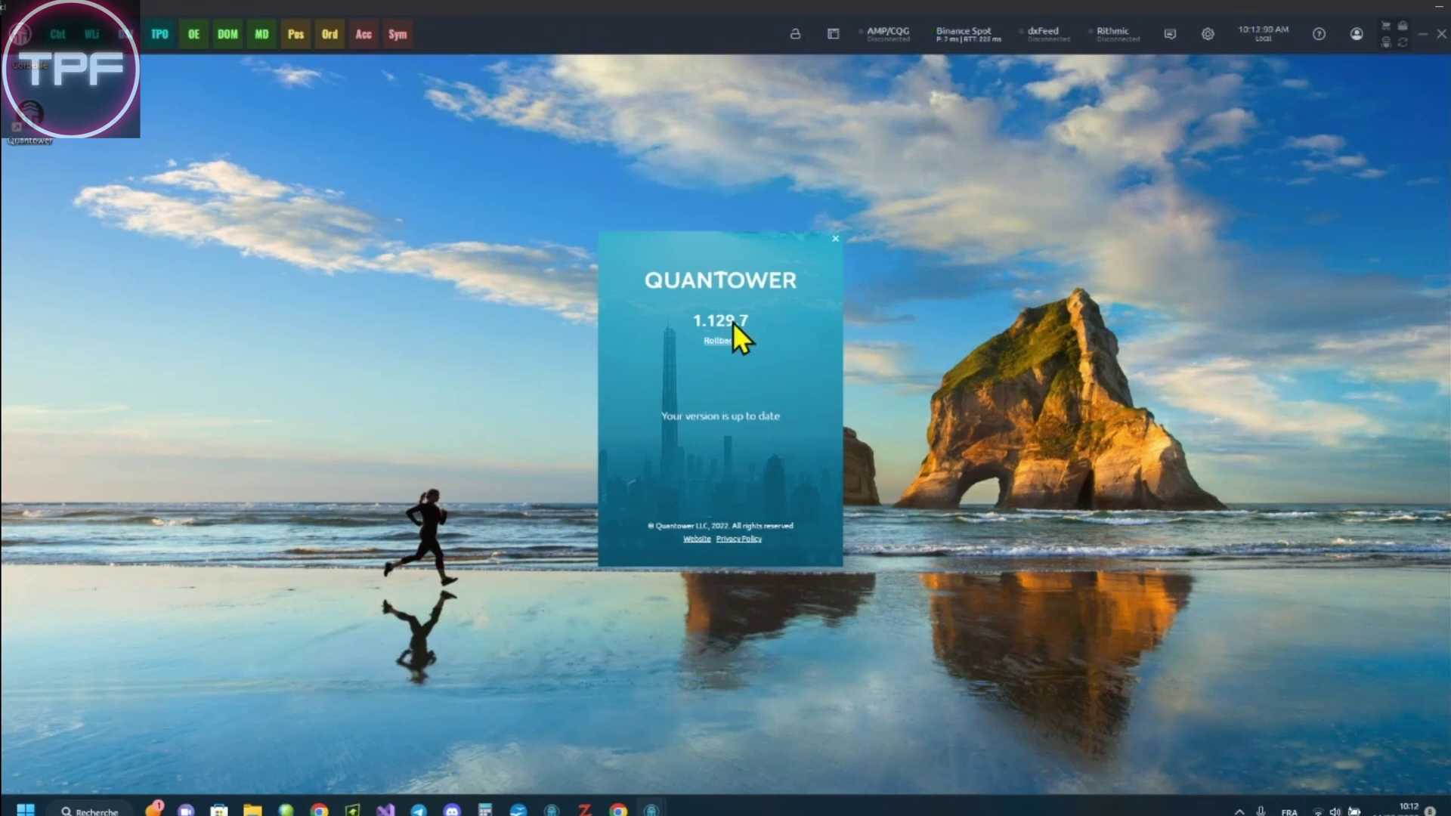
left_click(835, 240)
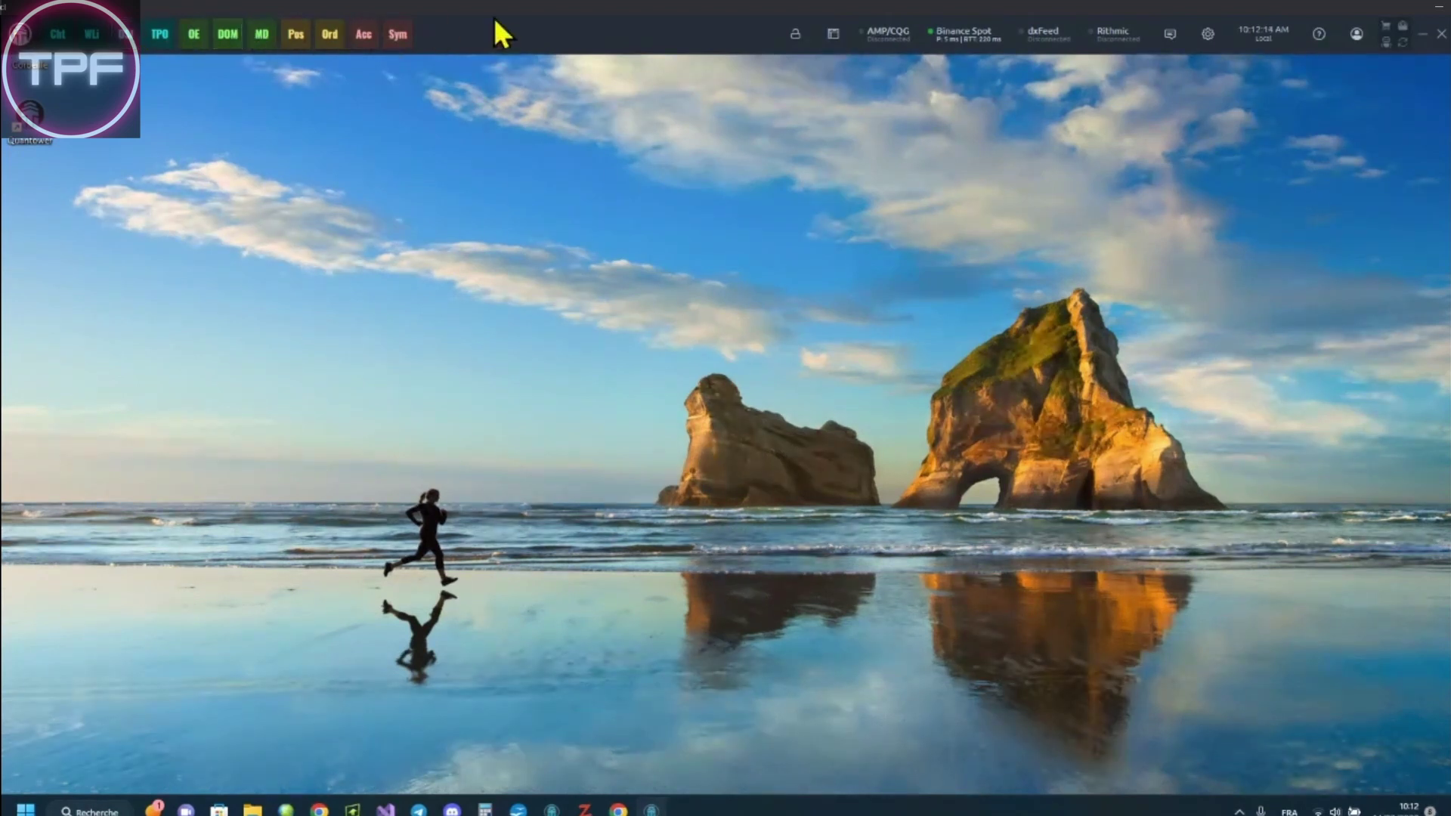
Lock and unlock trading from the control center, and open and close the notifications center
left_click(794, 34)
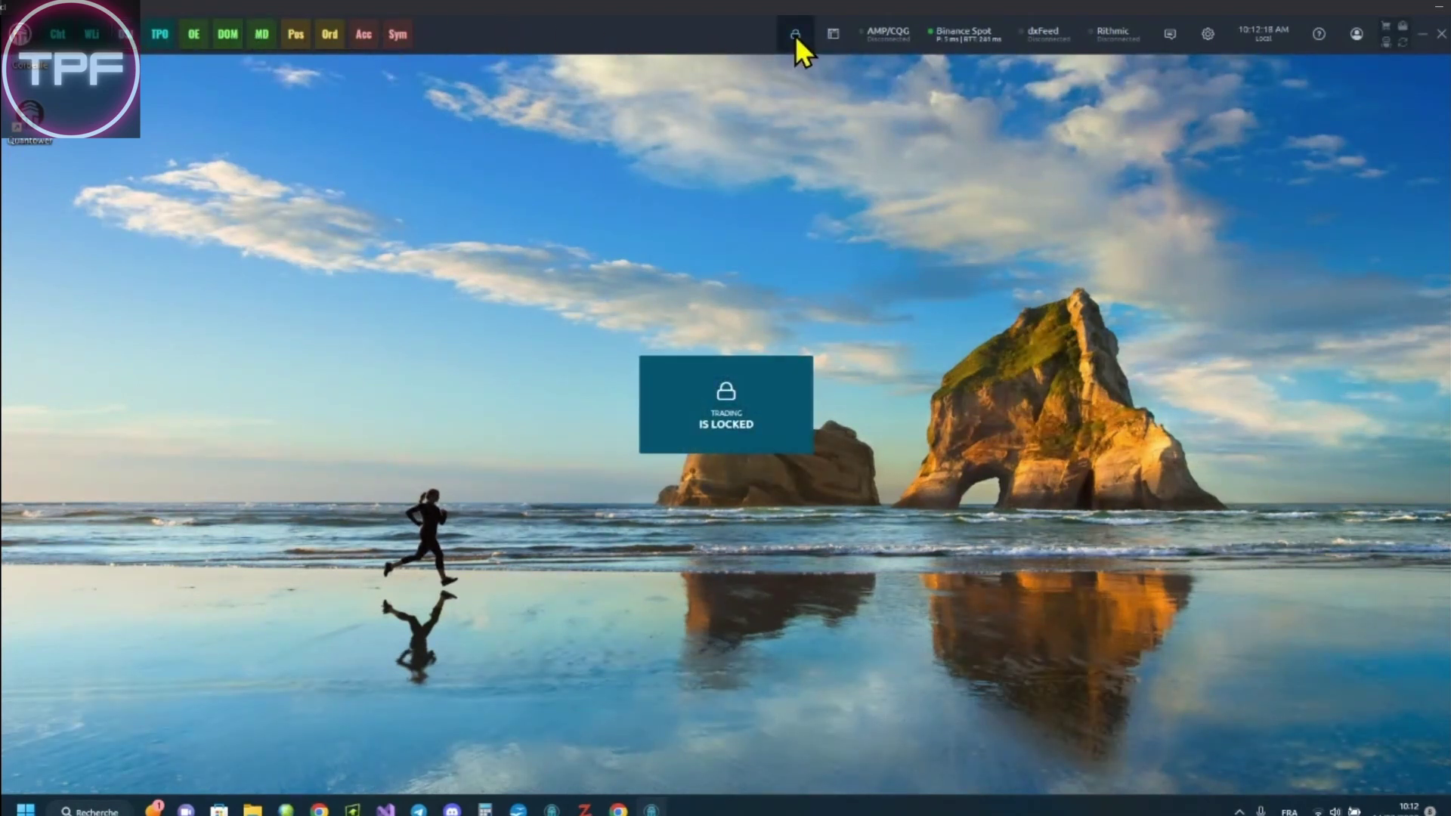
left_click(795, 34)
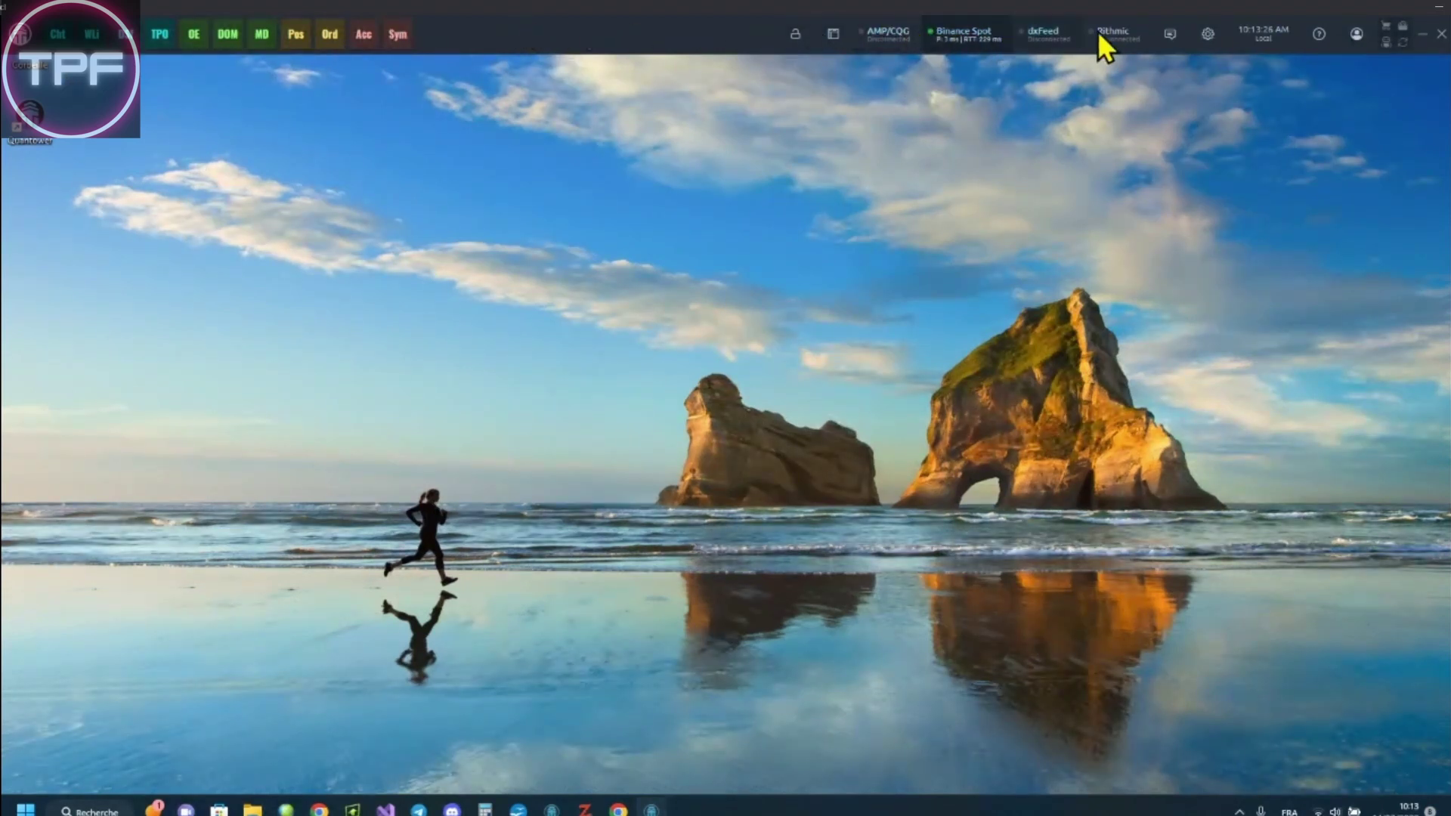
left_click(1169, 34)
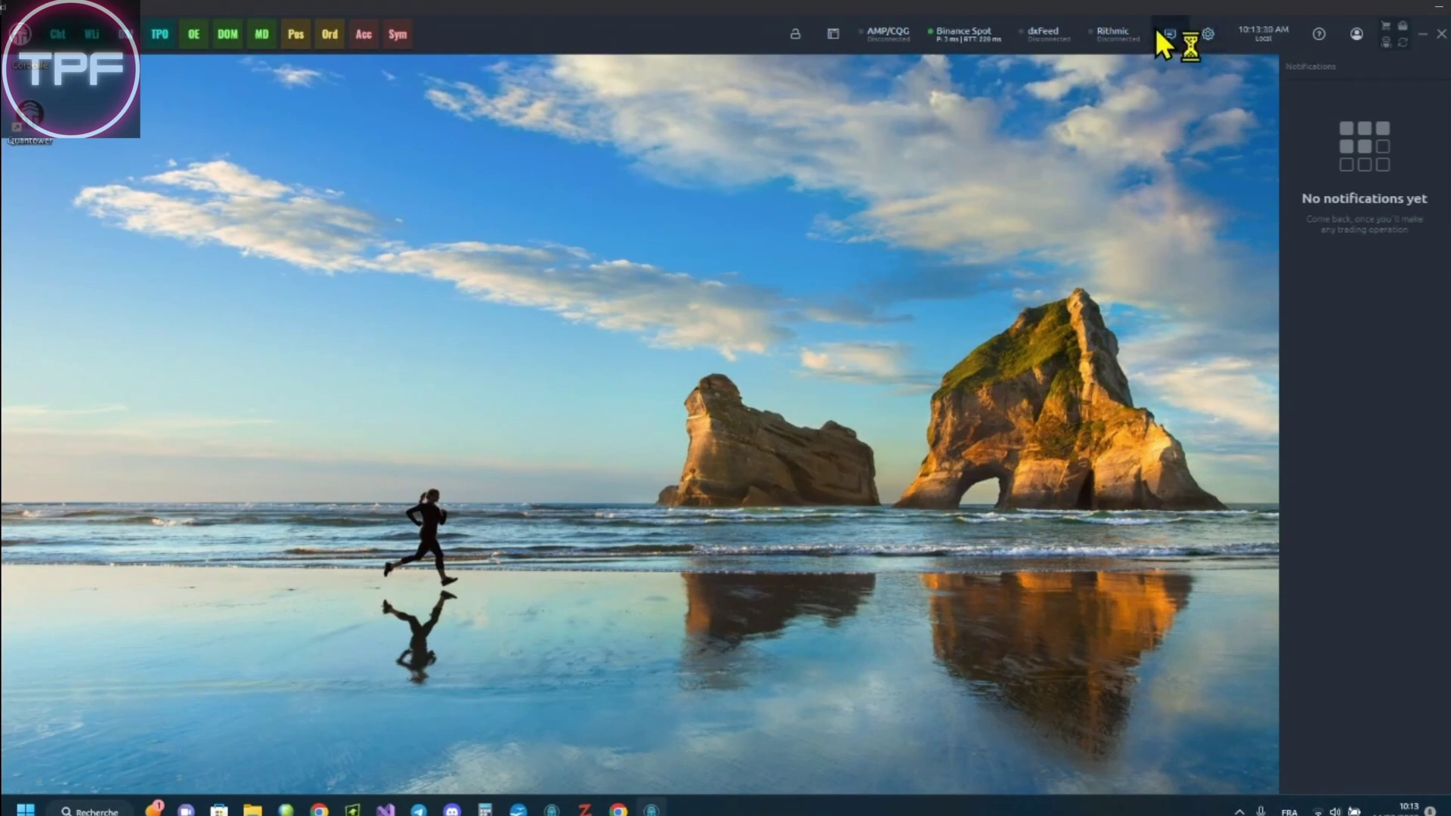
left_click(1172, 33)
Open the general settings and look at the interface language choices without changing the language
left_click(1207, 33)
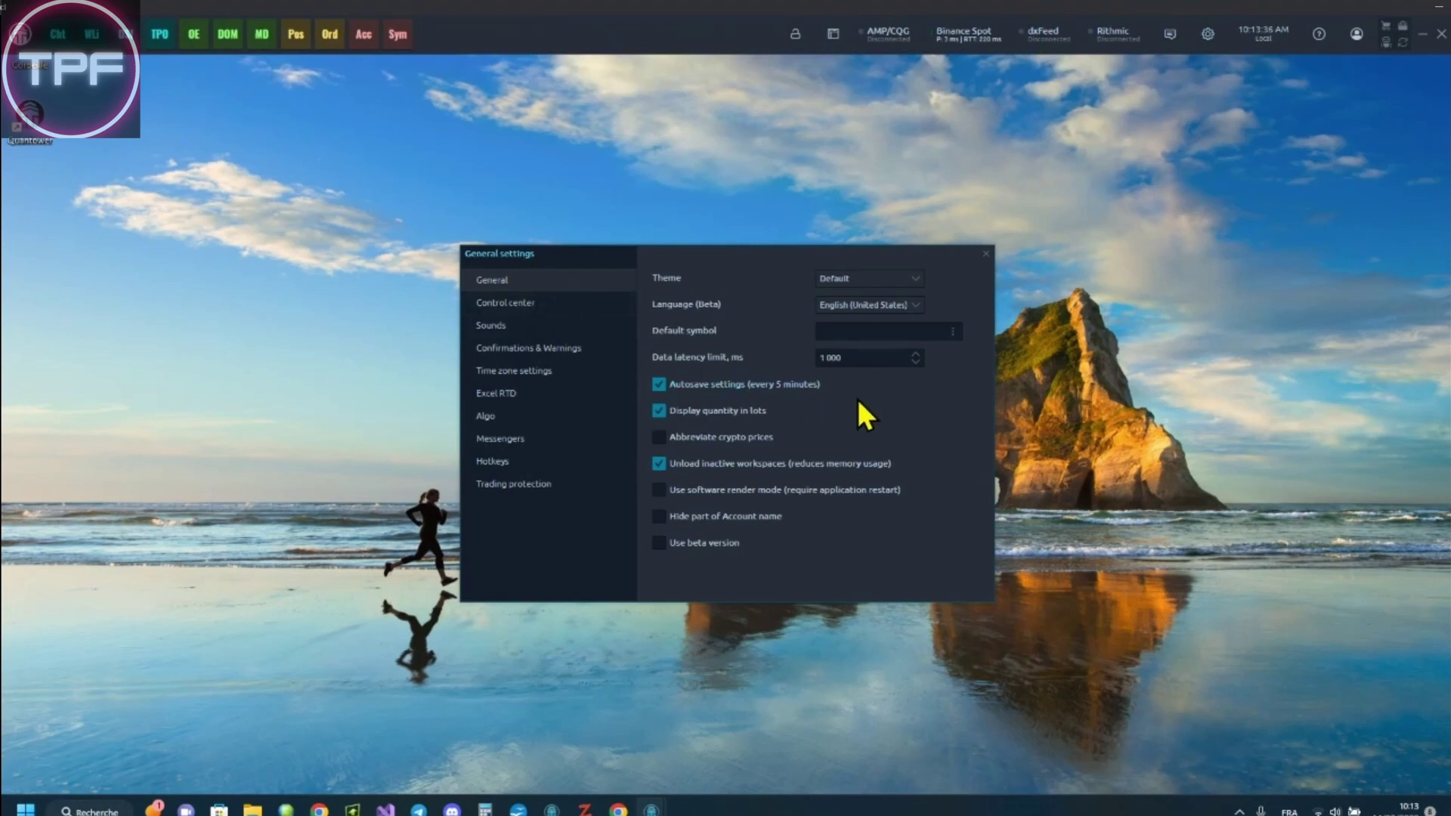
left_click(894, 304)
left_click(894, 304)
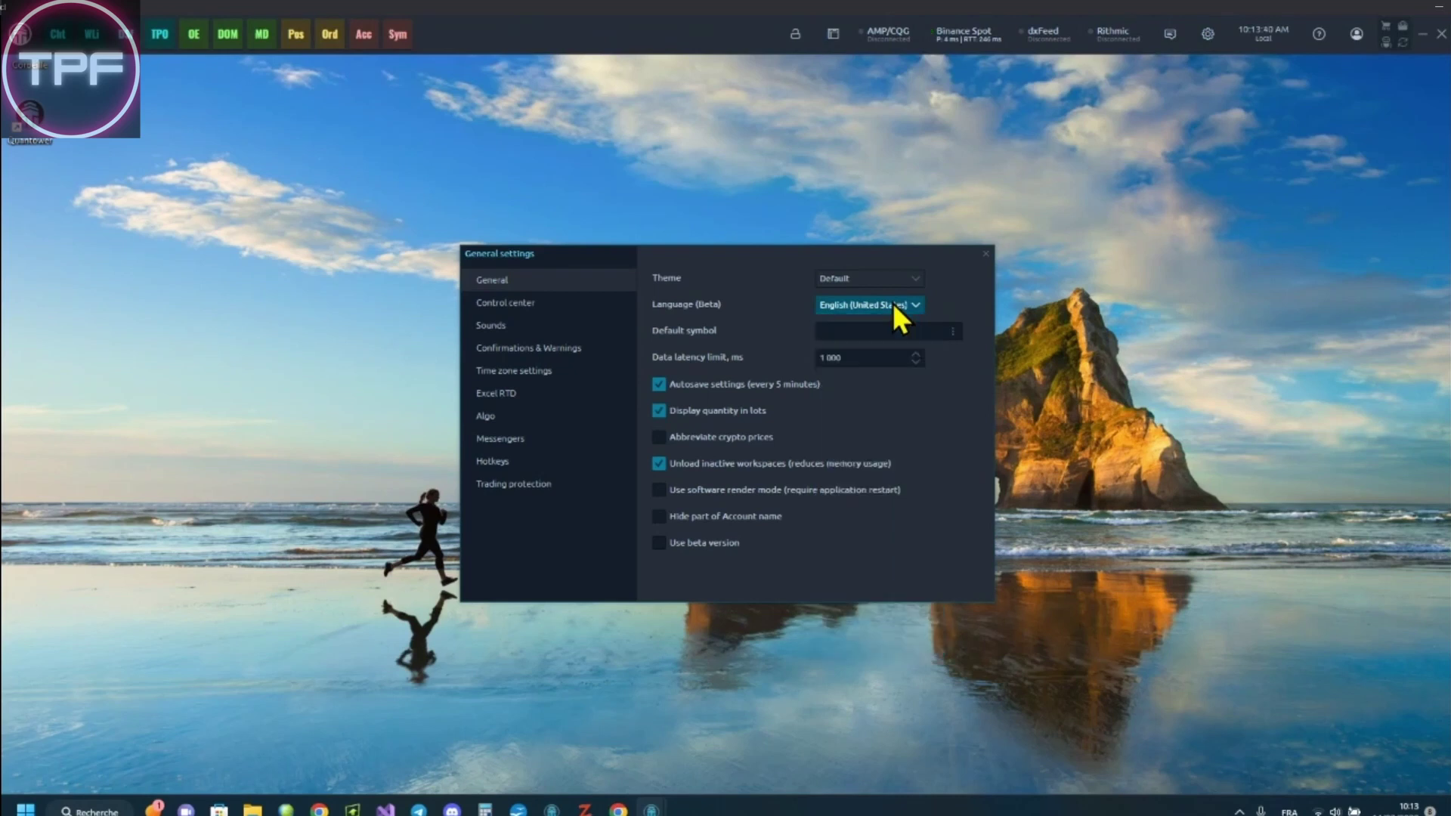
left_click(894, 304)
left_click(769, 314)
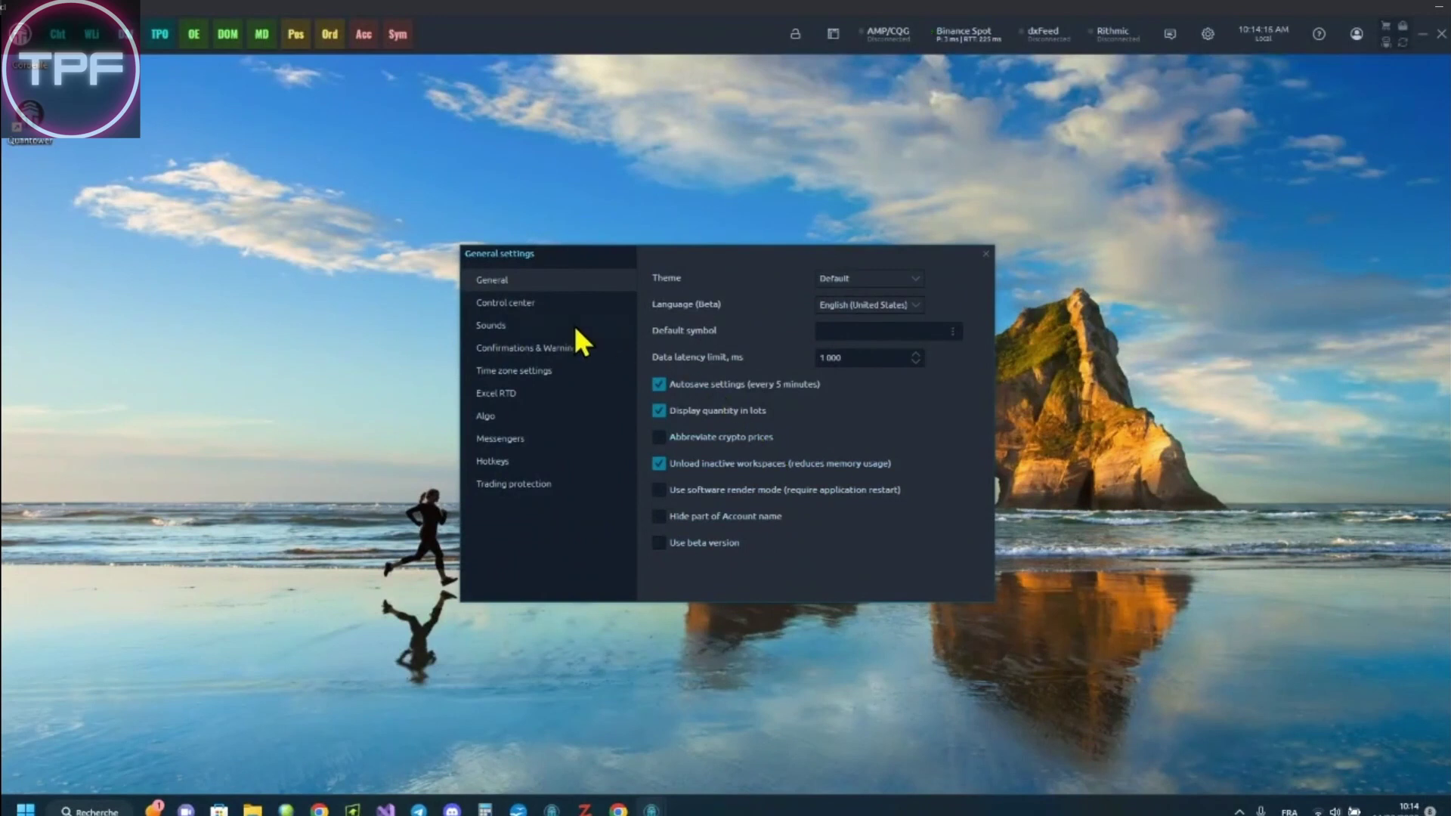
Review the Control center, Sounds, and Confirmations & Warnings sections of the general settings
left_click(523, 304)
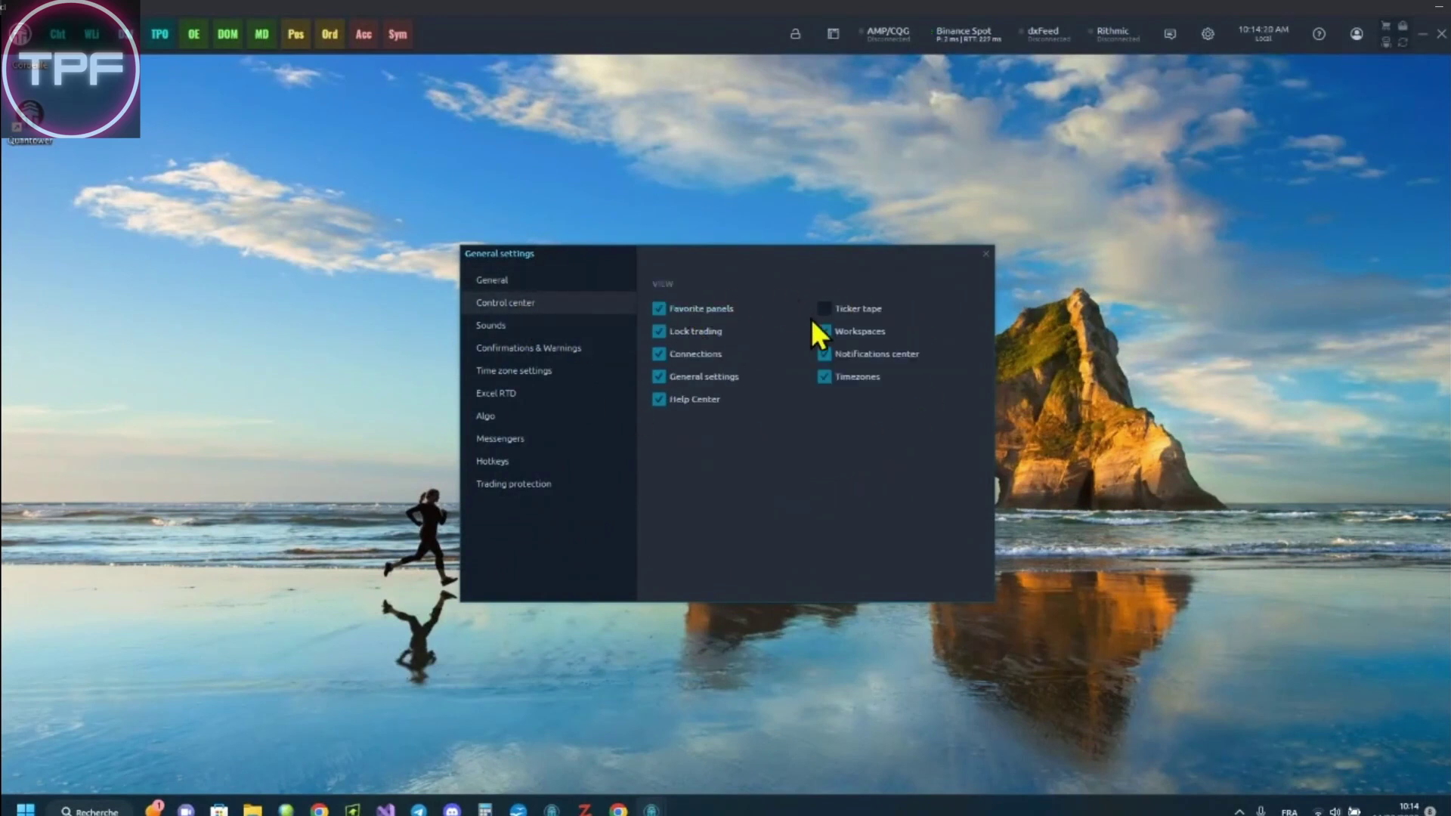
left_click(534, 327)
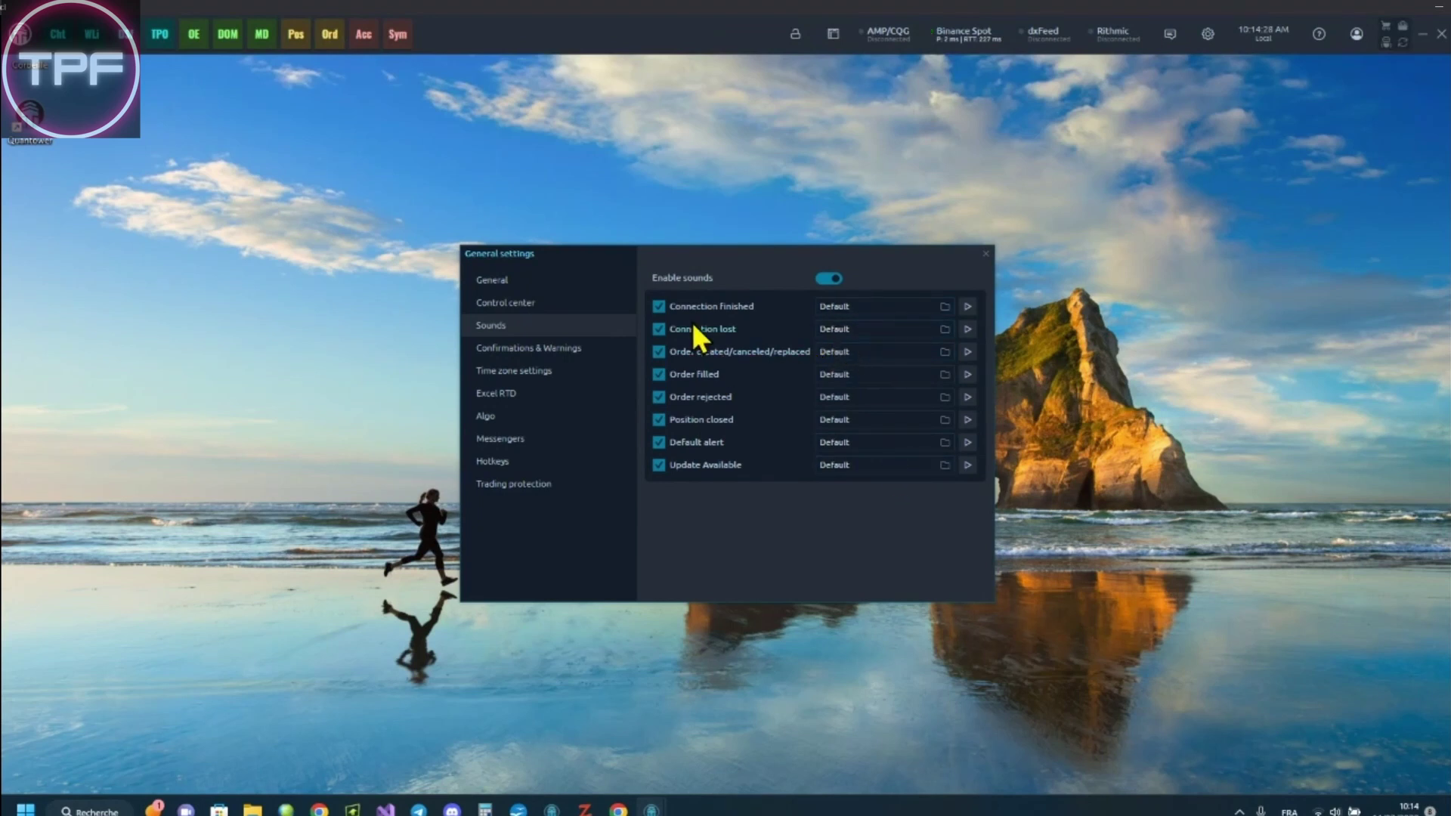
left_click(563, 349)
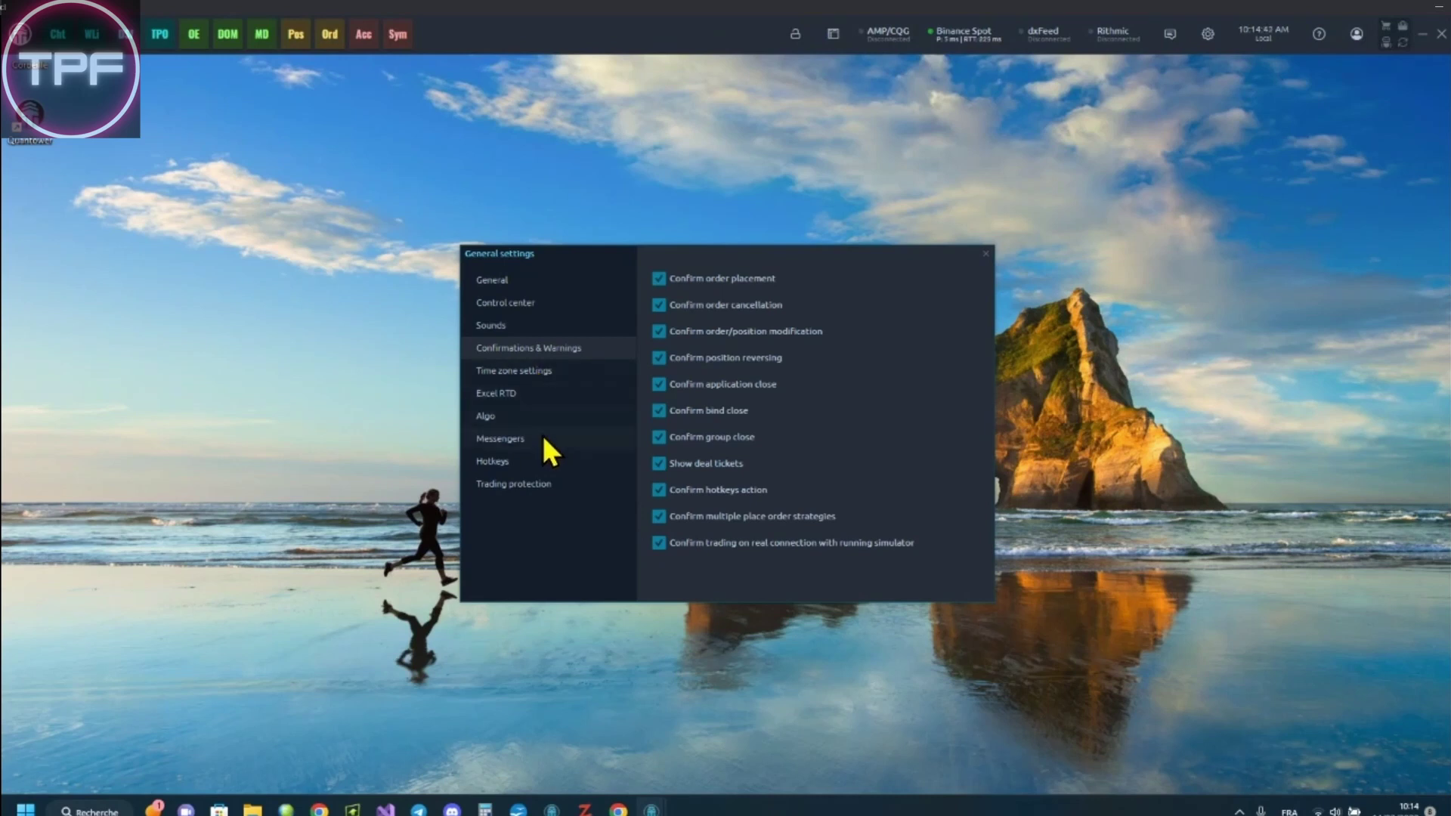
Review the Hotkeys settings, examining the general shortcuts and collapsing and re-expanding the panel-specific custom hotkeys
left_click(542, 459)
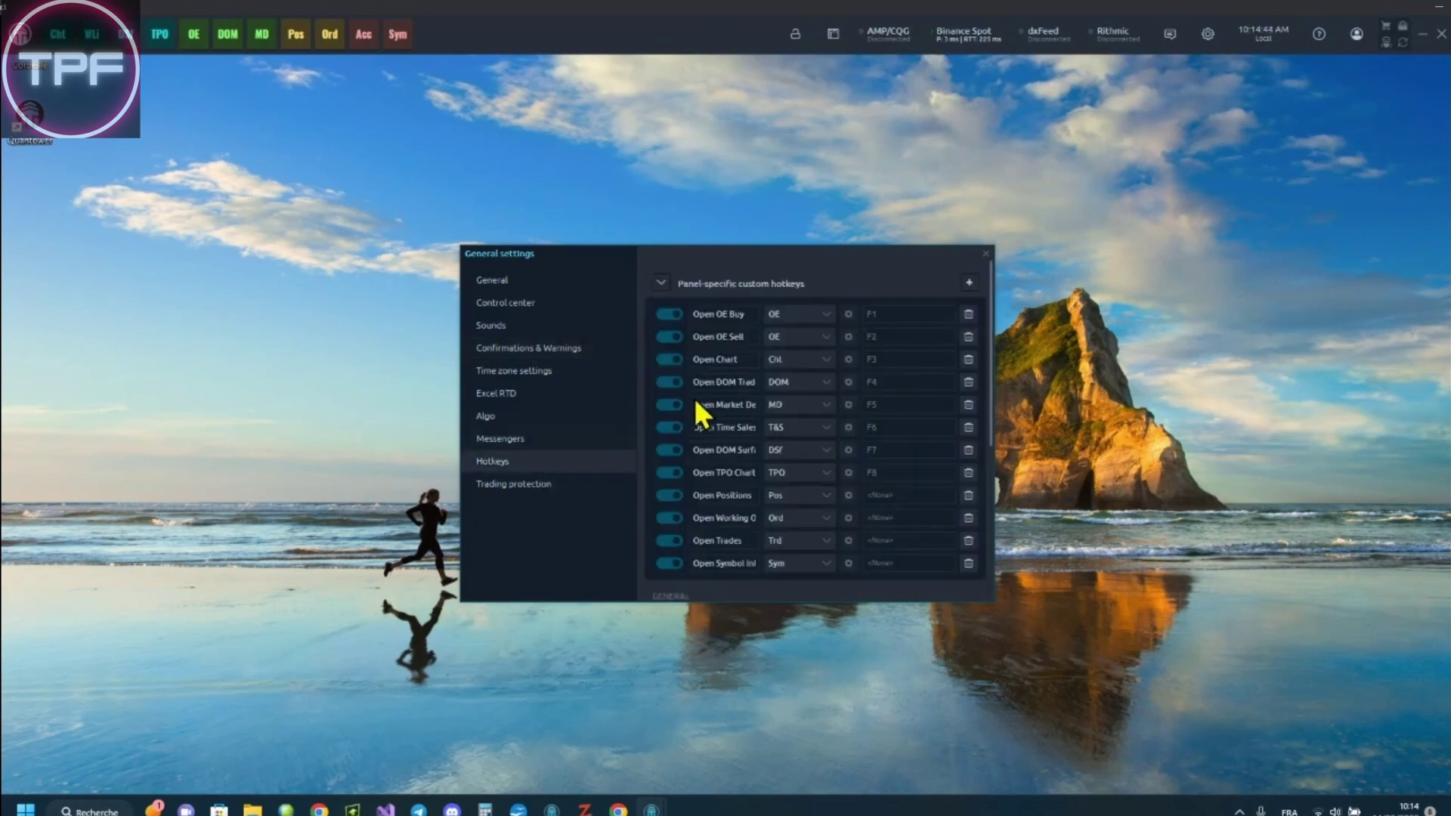
scroll(915, 383, "down", 5)
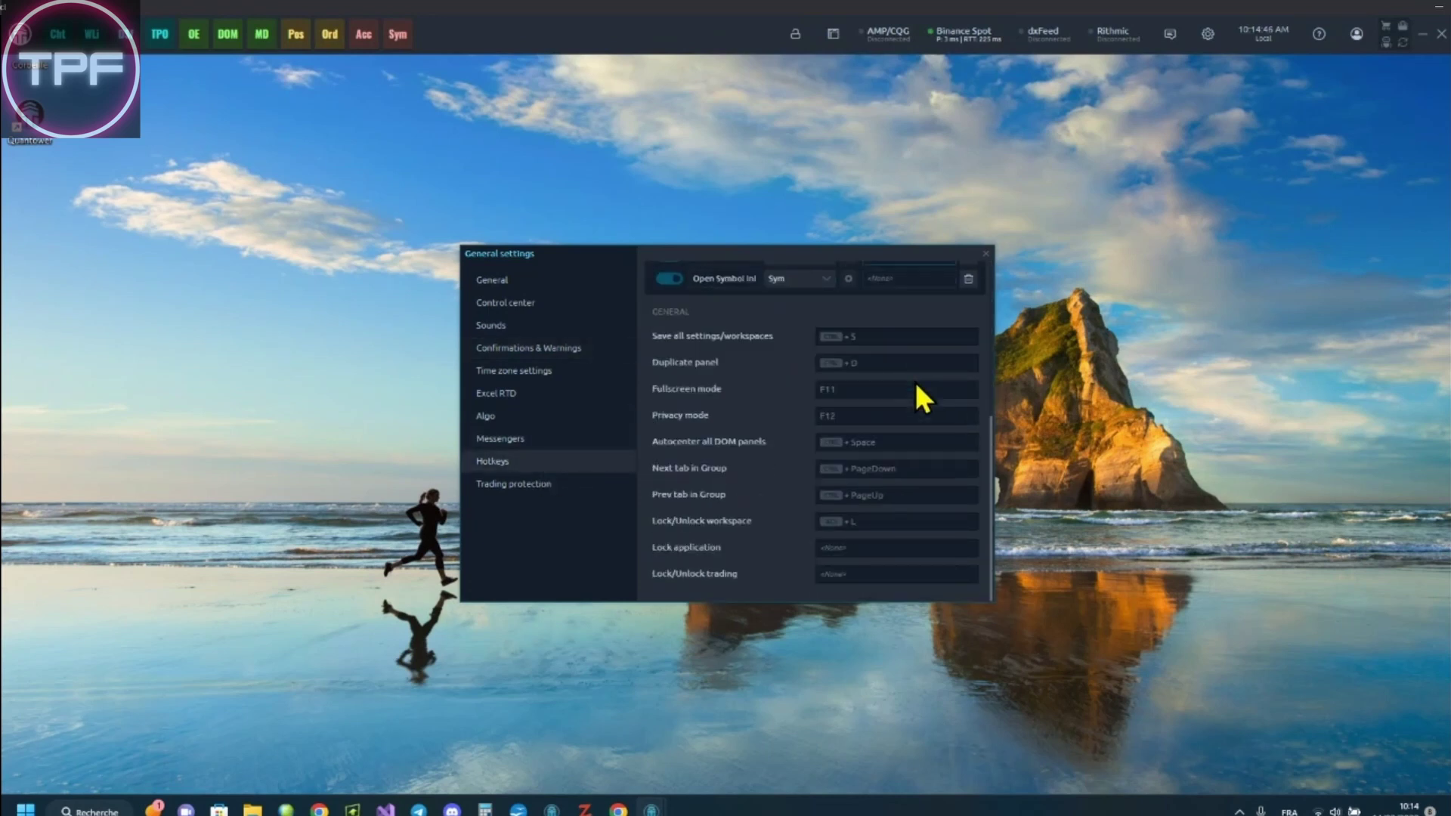
scroll(915, 382, "up", 4)
scroll(914, 379, "up", 2)
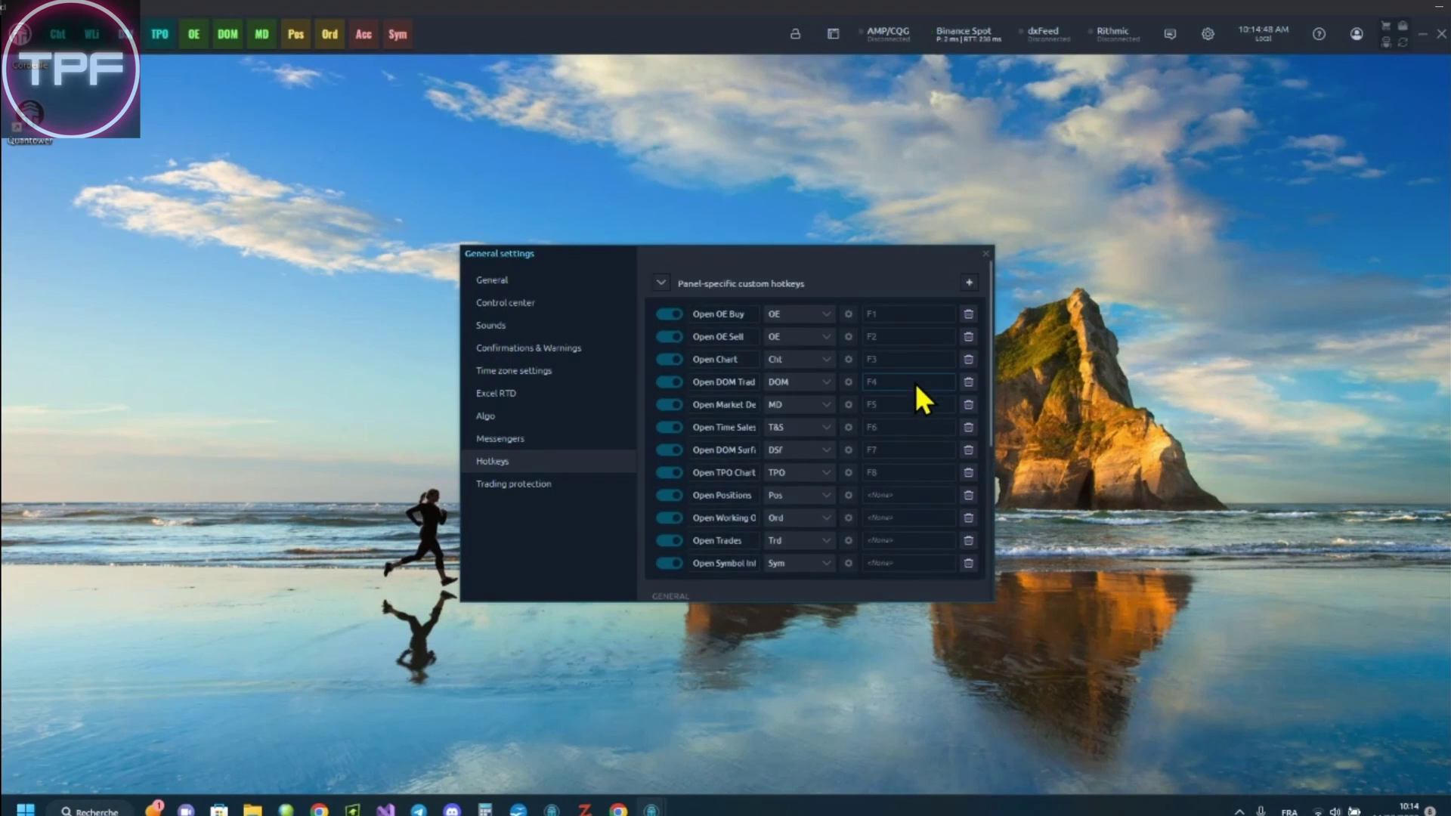
left_click(661, 283)
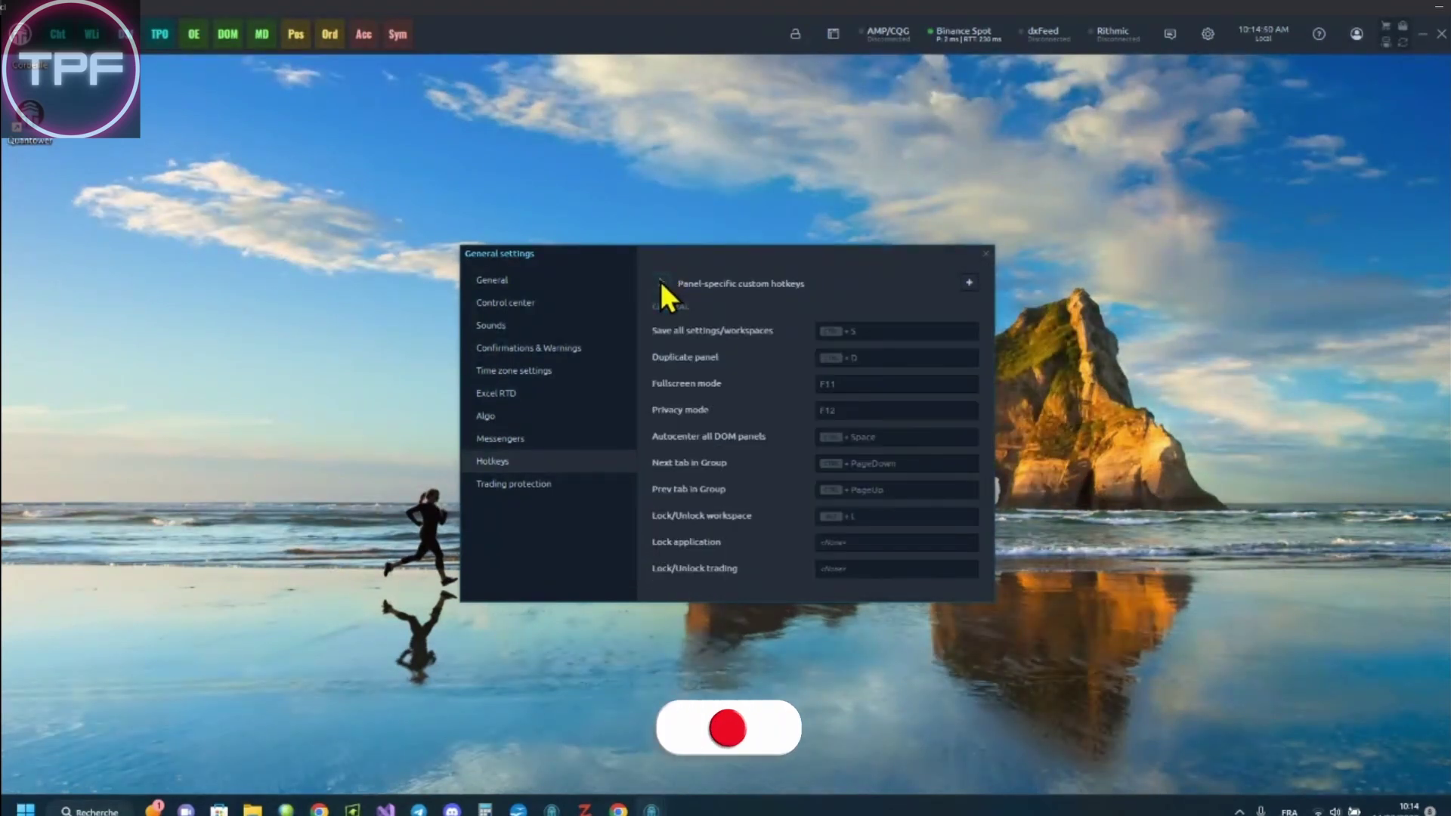
left_click(661, 282)
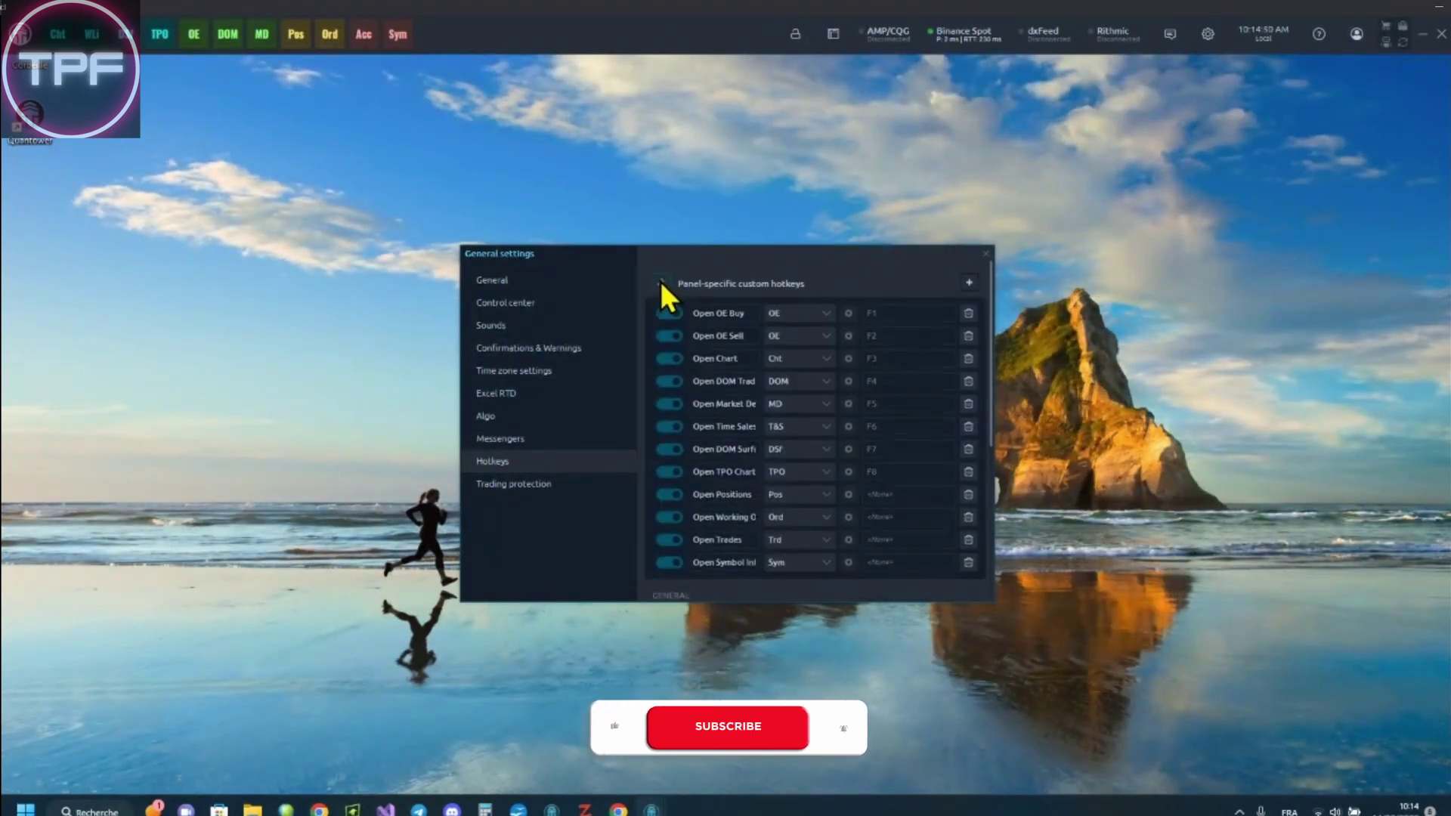
Review the Trading protection settings for inactivity lock and order limits, and close the general settings
left_click(524, 484)
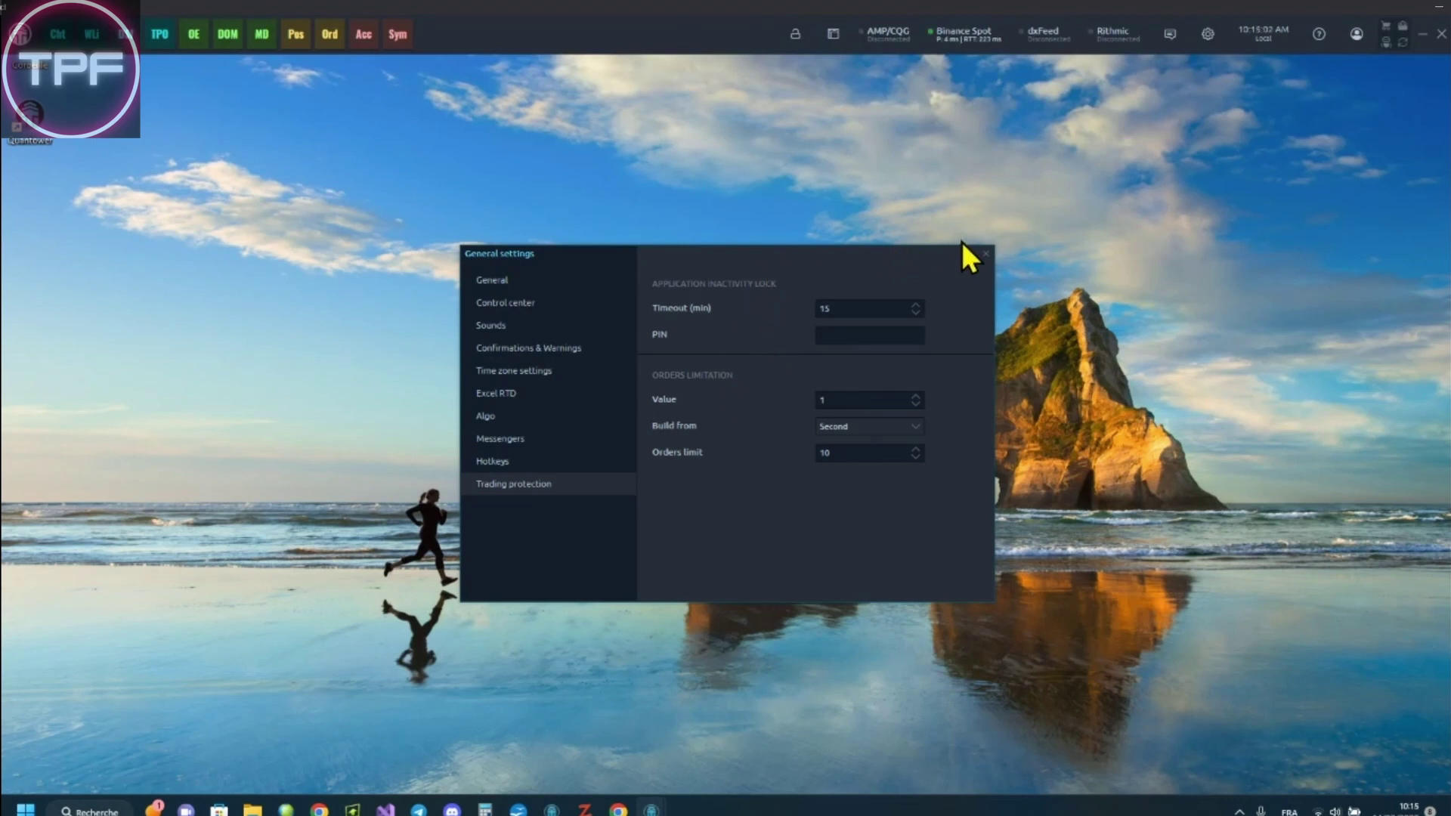
left_click(986, 254)
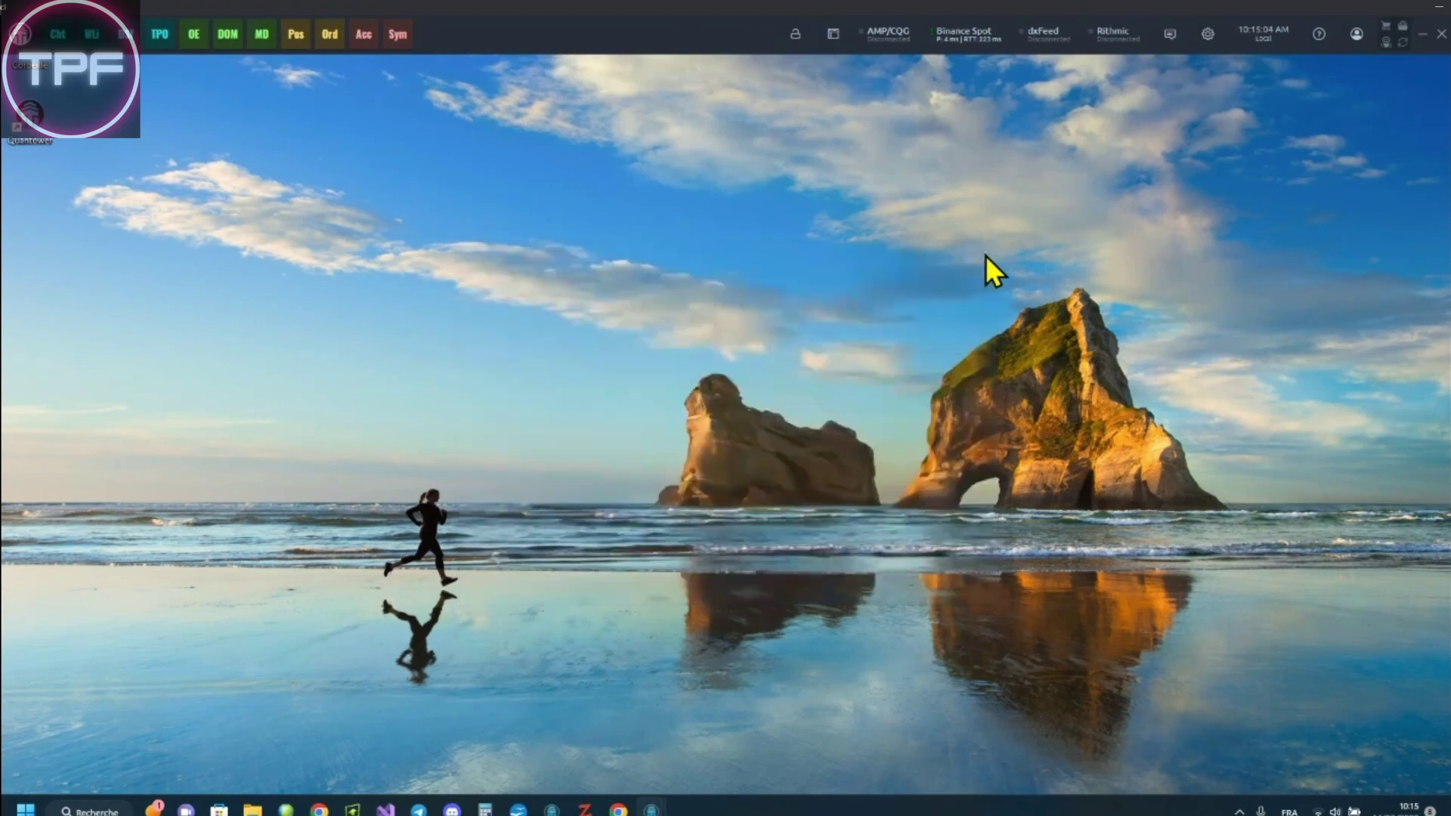
View the control center's context options and dismiss them without choosing any
right_click(665, 38)
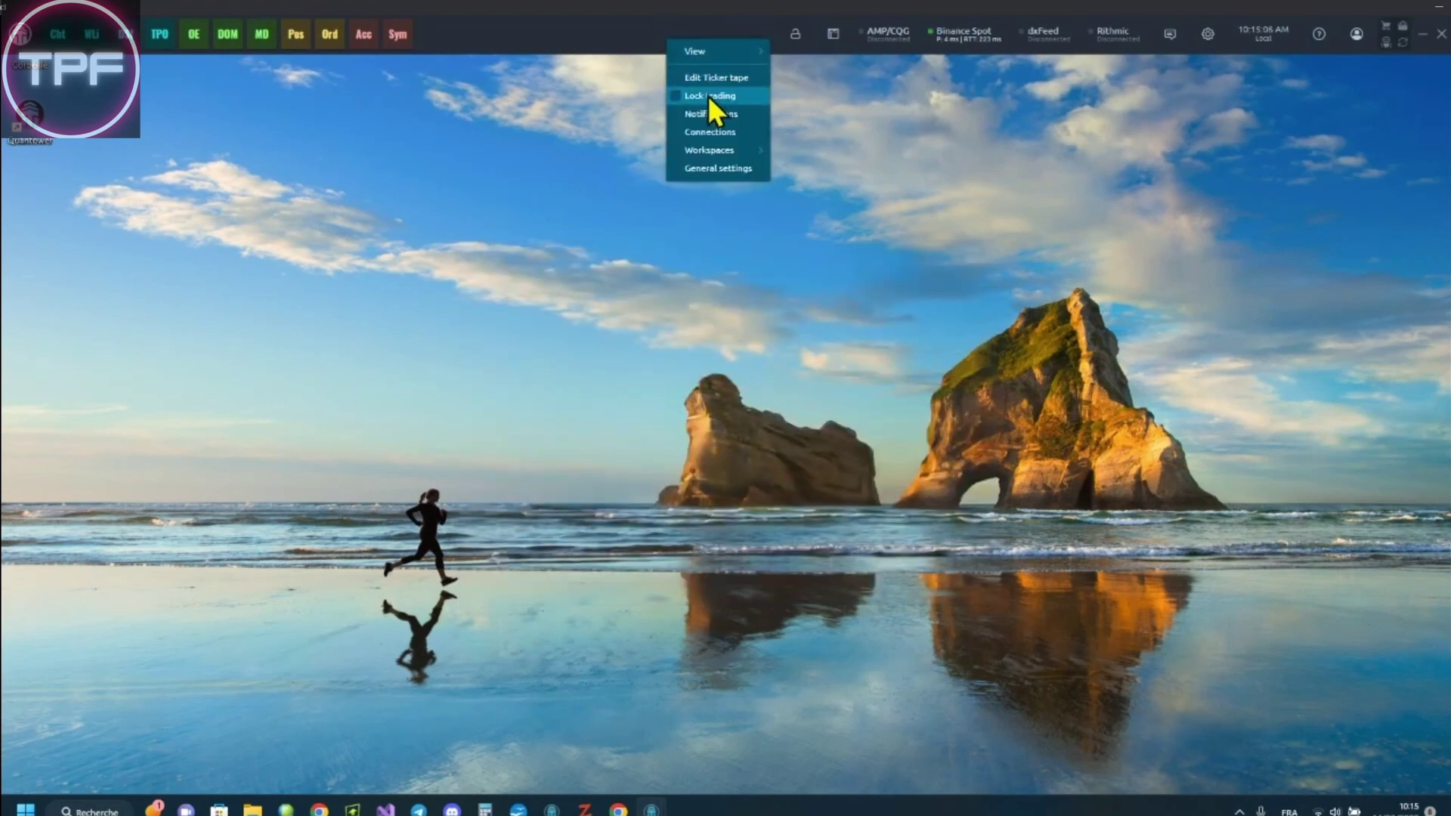
left_click(624, 28)
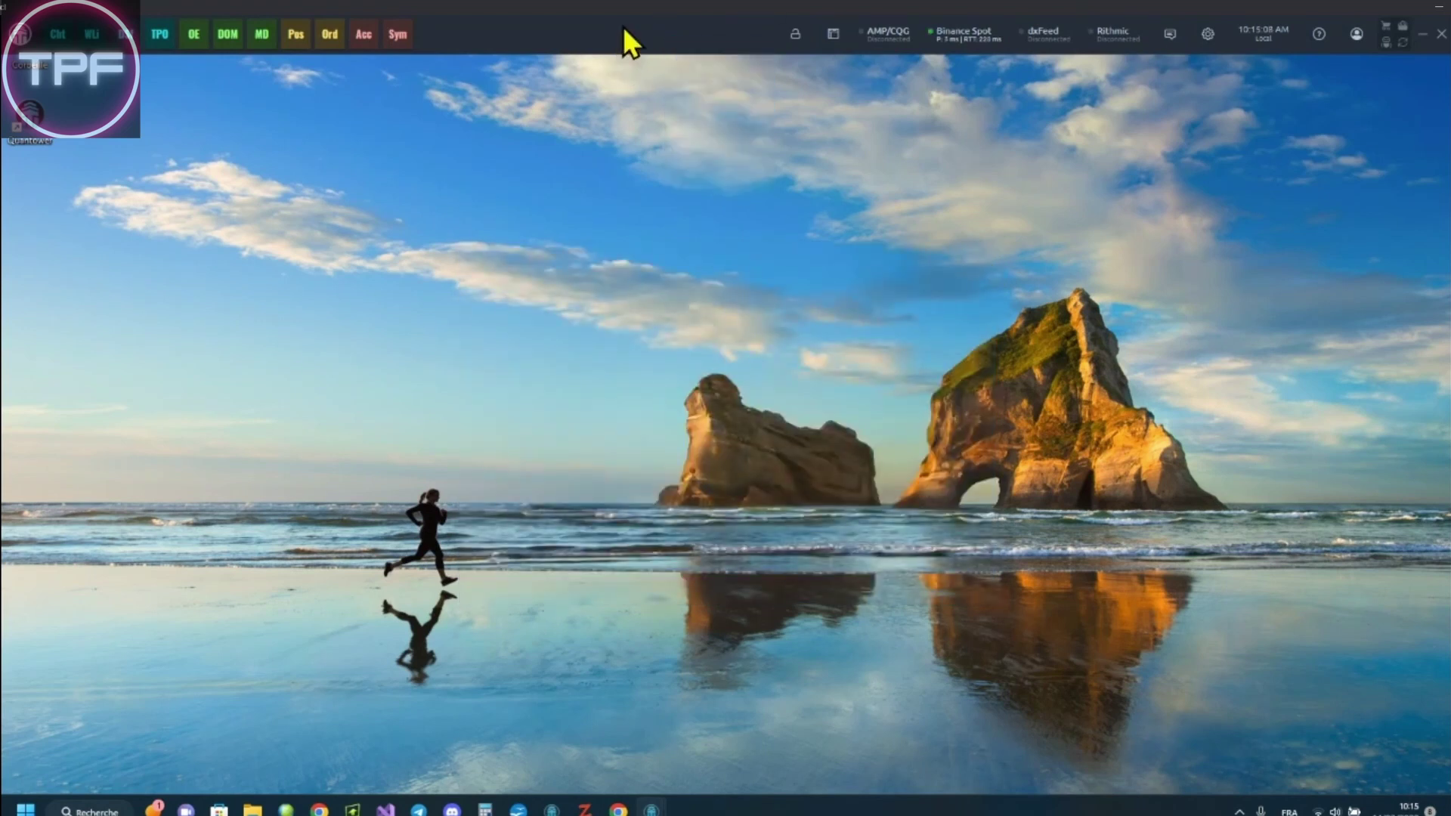
View the connections manager from the control center's context options and close it without connecting
right_click(552, 33)
left_click(618, 125)
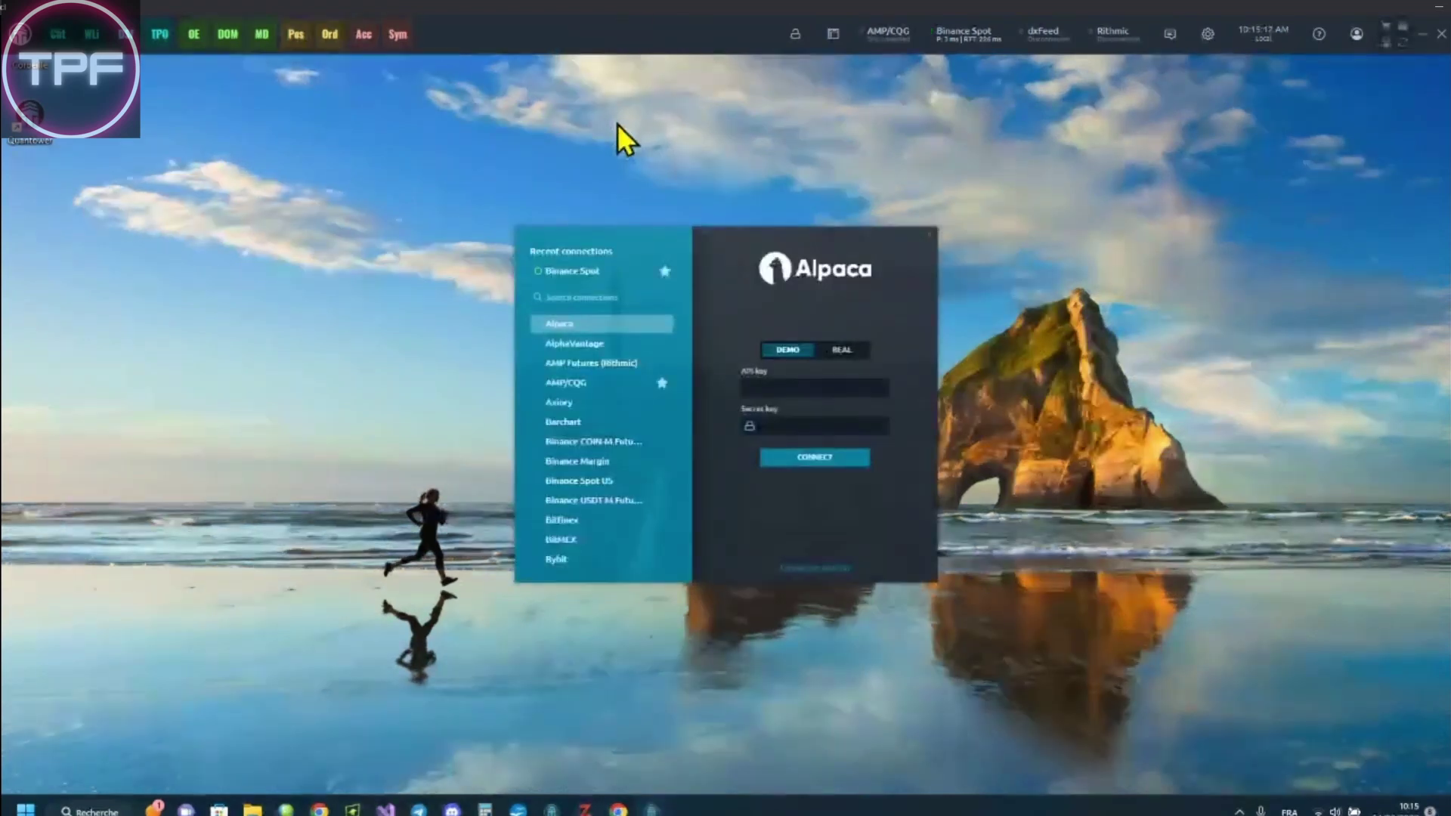
left_click(930, 234)
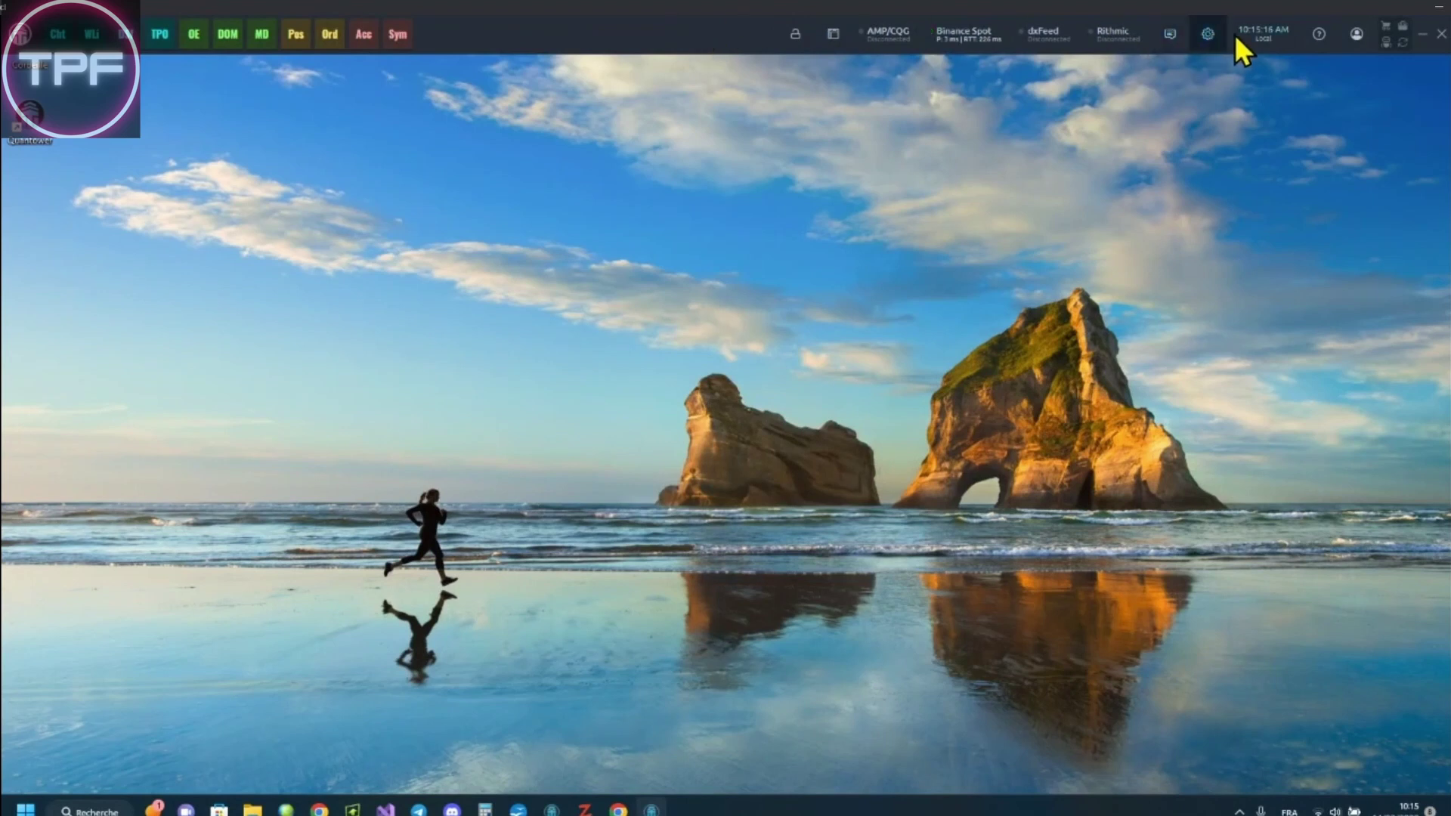
View the help and support resources, the timezone list and the account options in the control center
left_click(1320, 35)
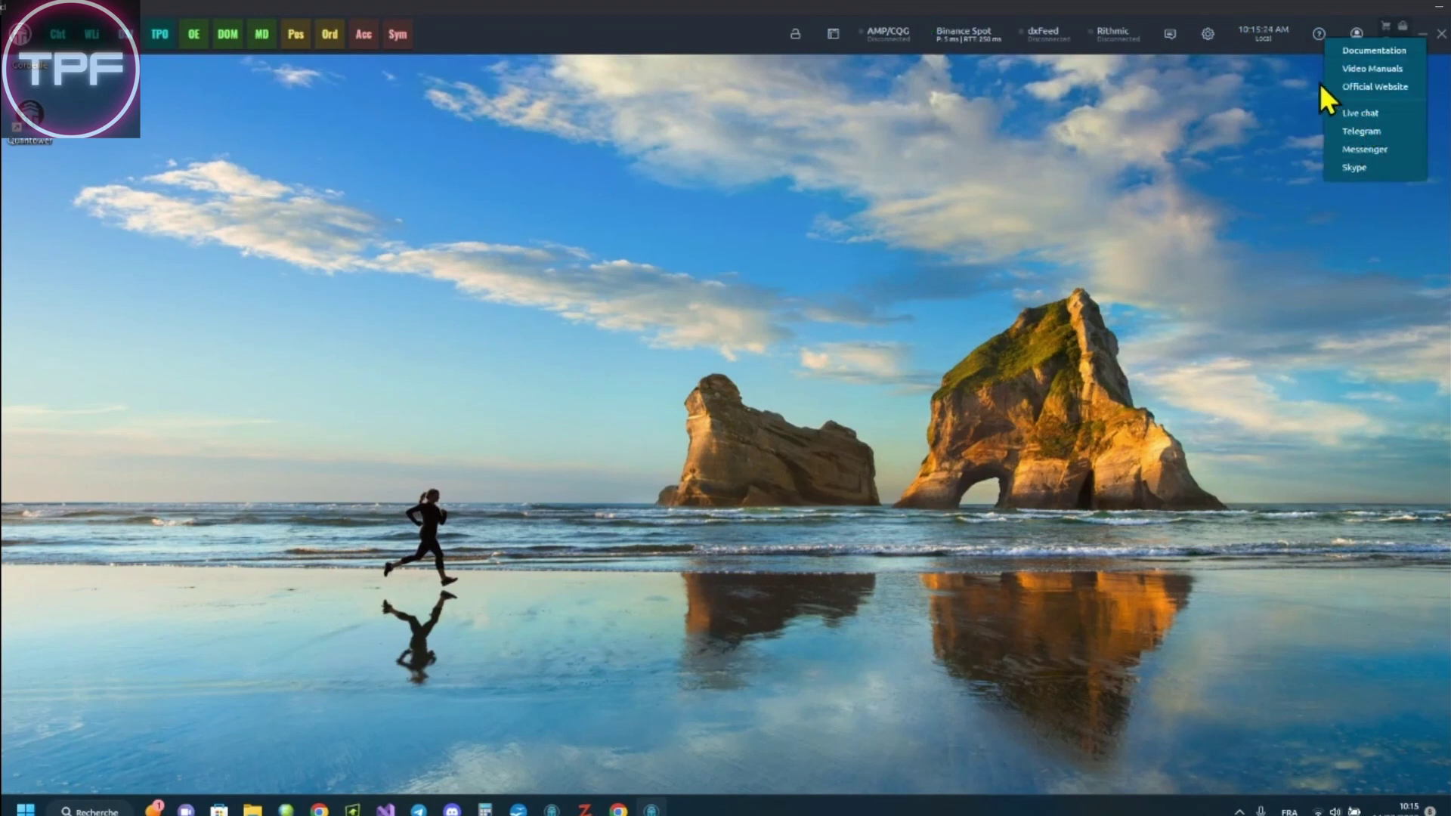
left_click(1312, 34)
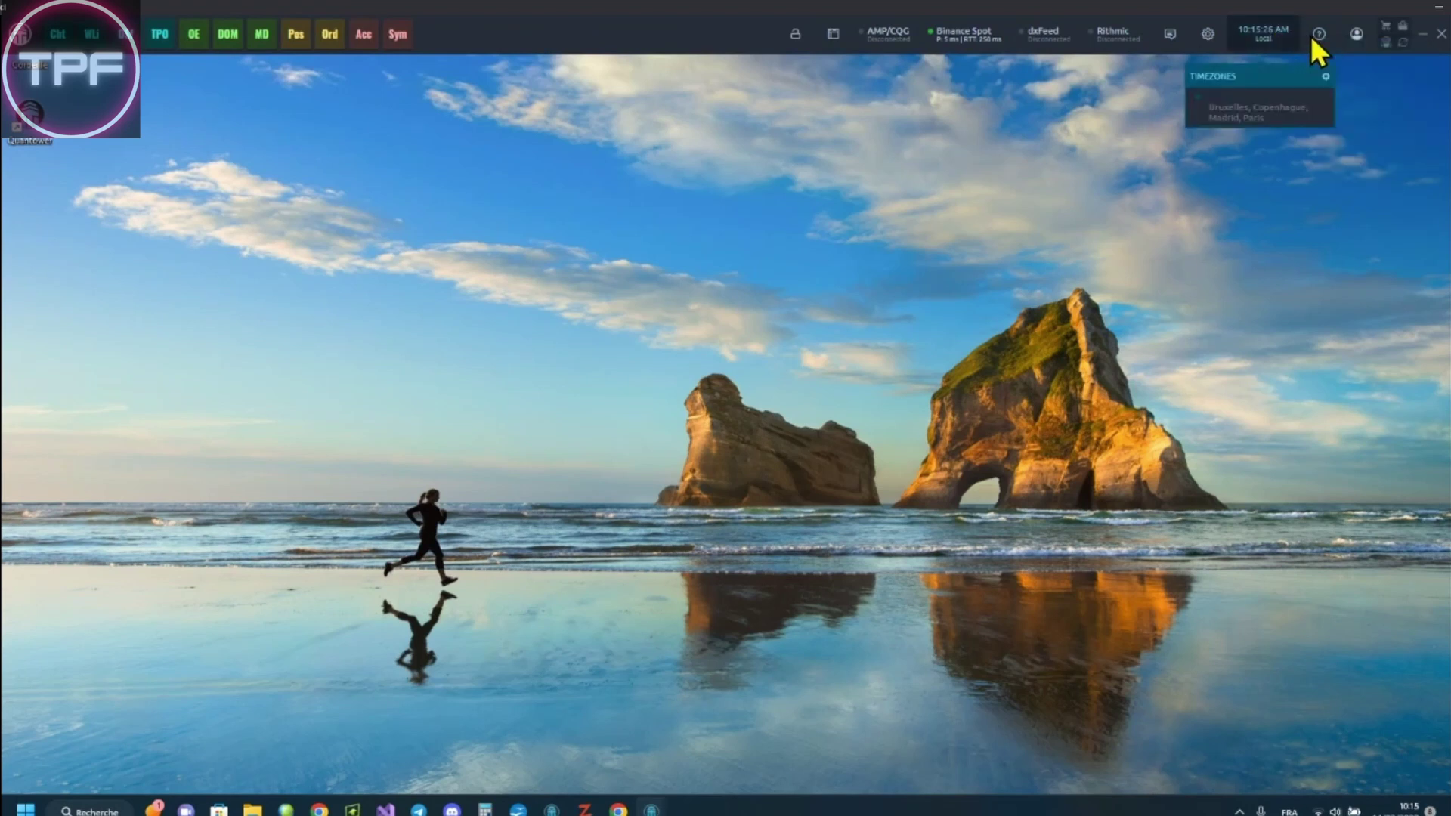
left_click(1356, 31)
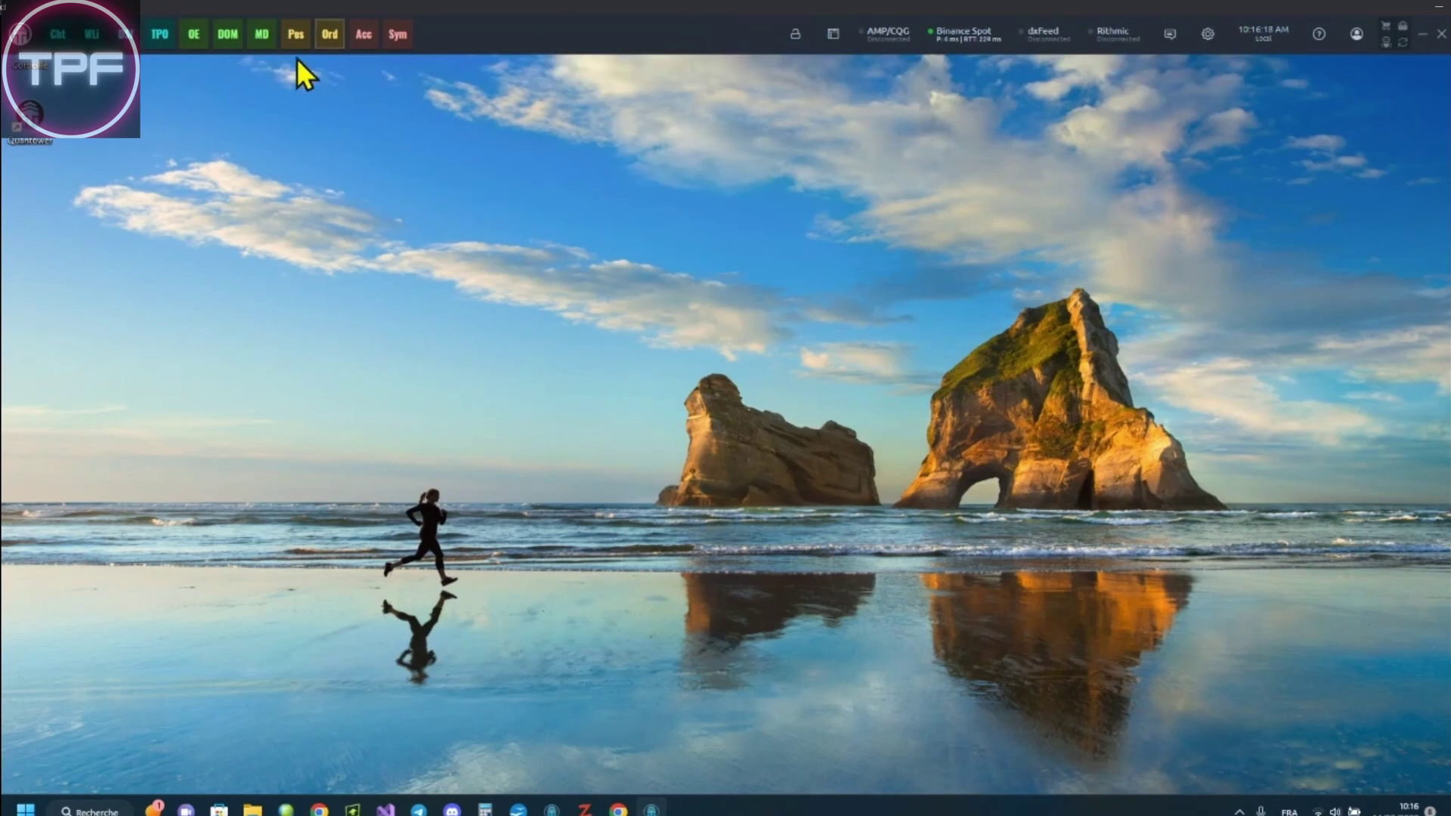
Open a maximized chart panel and load the BTC/USDT symbol on it by searching for btc
left_click(59, 39)
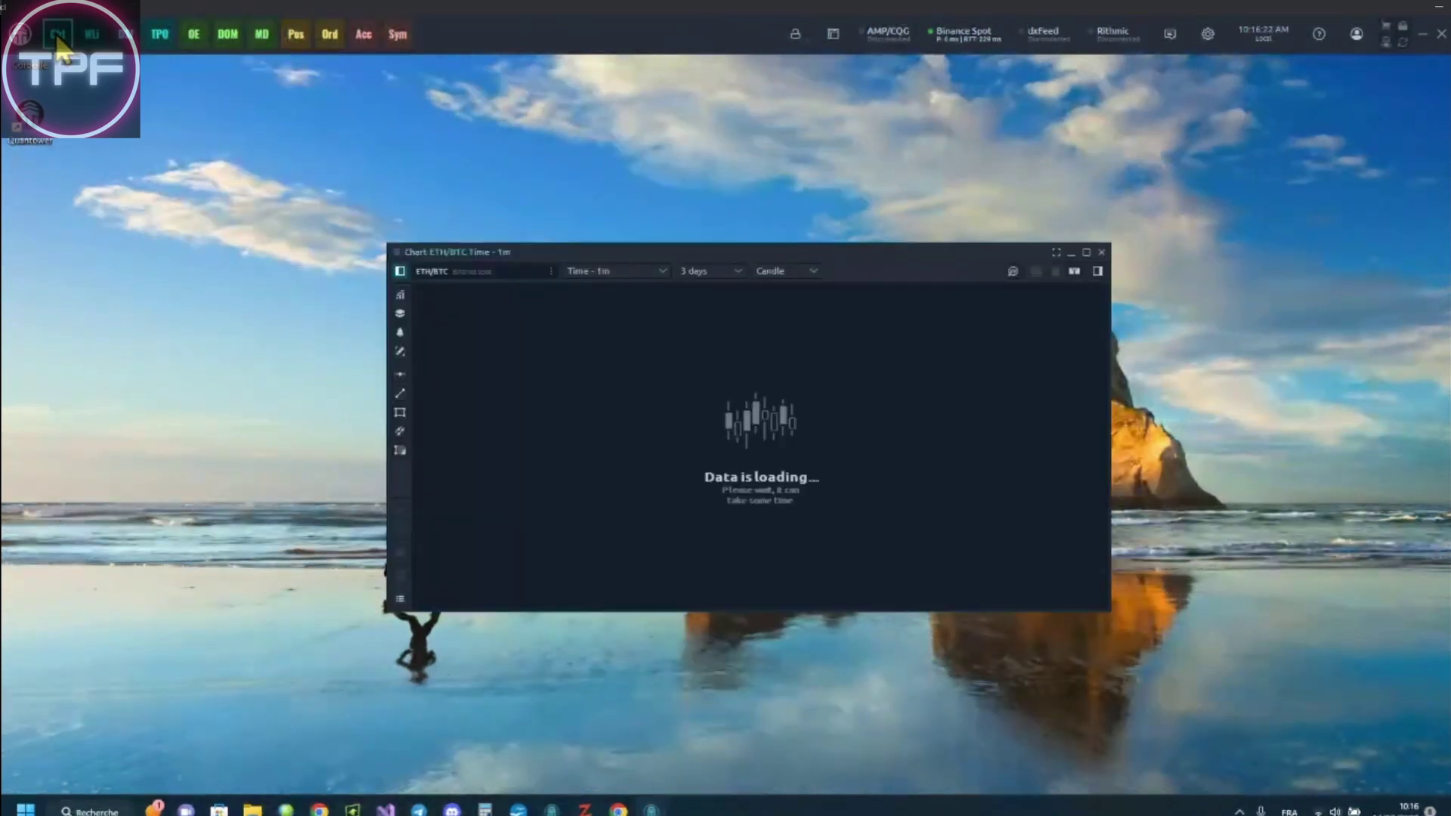
left_click(1086, 252)
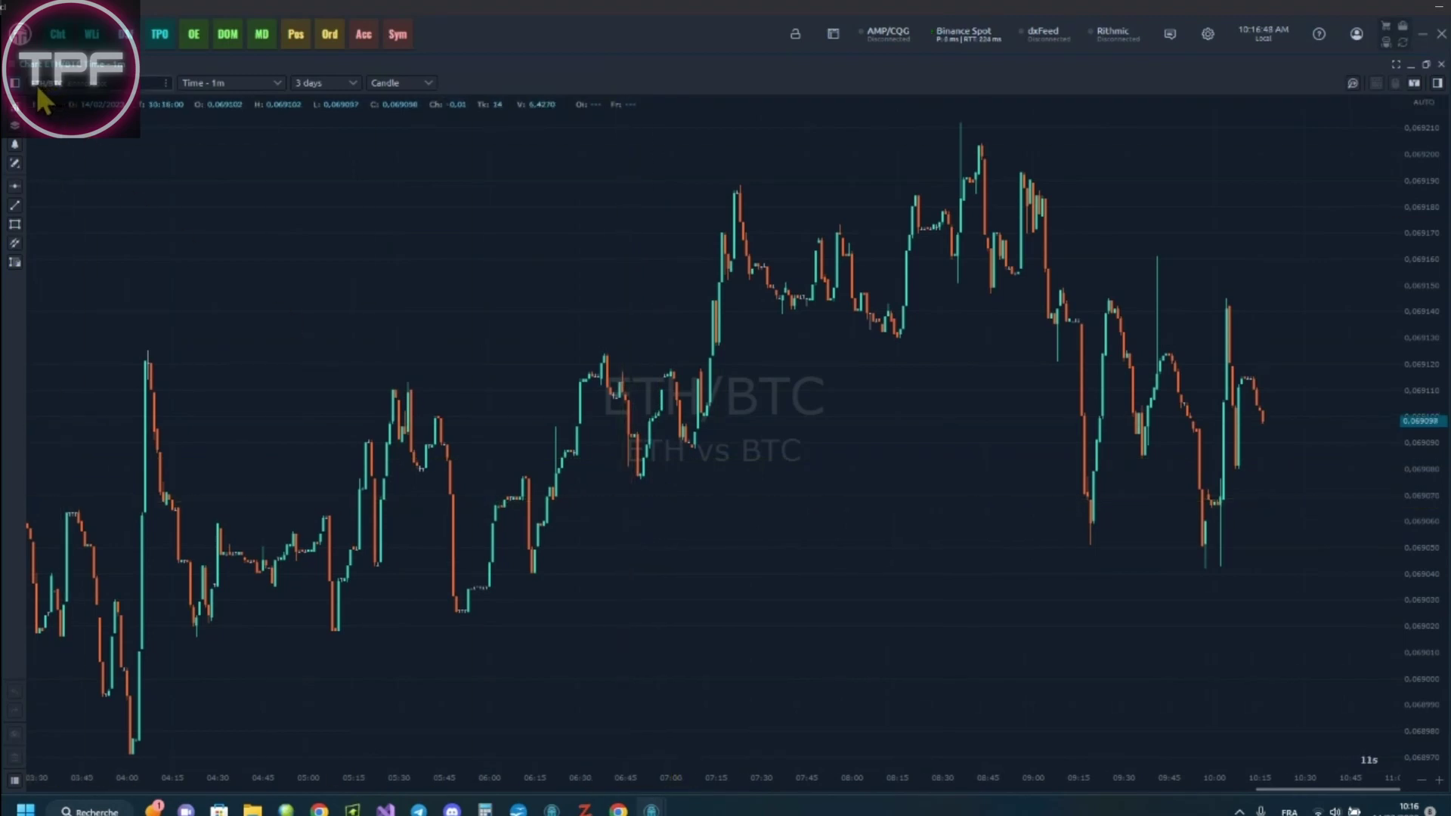
left_click(81, 81)
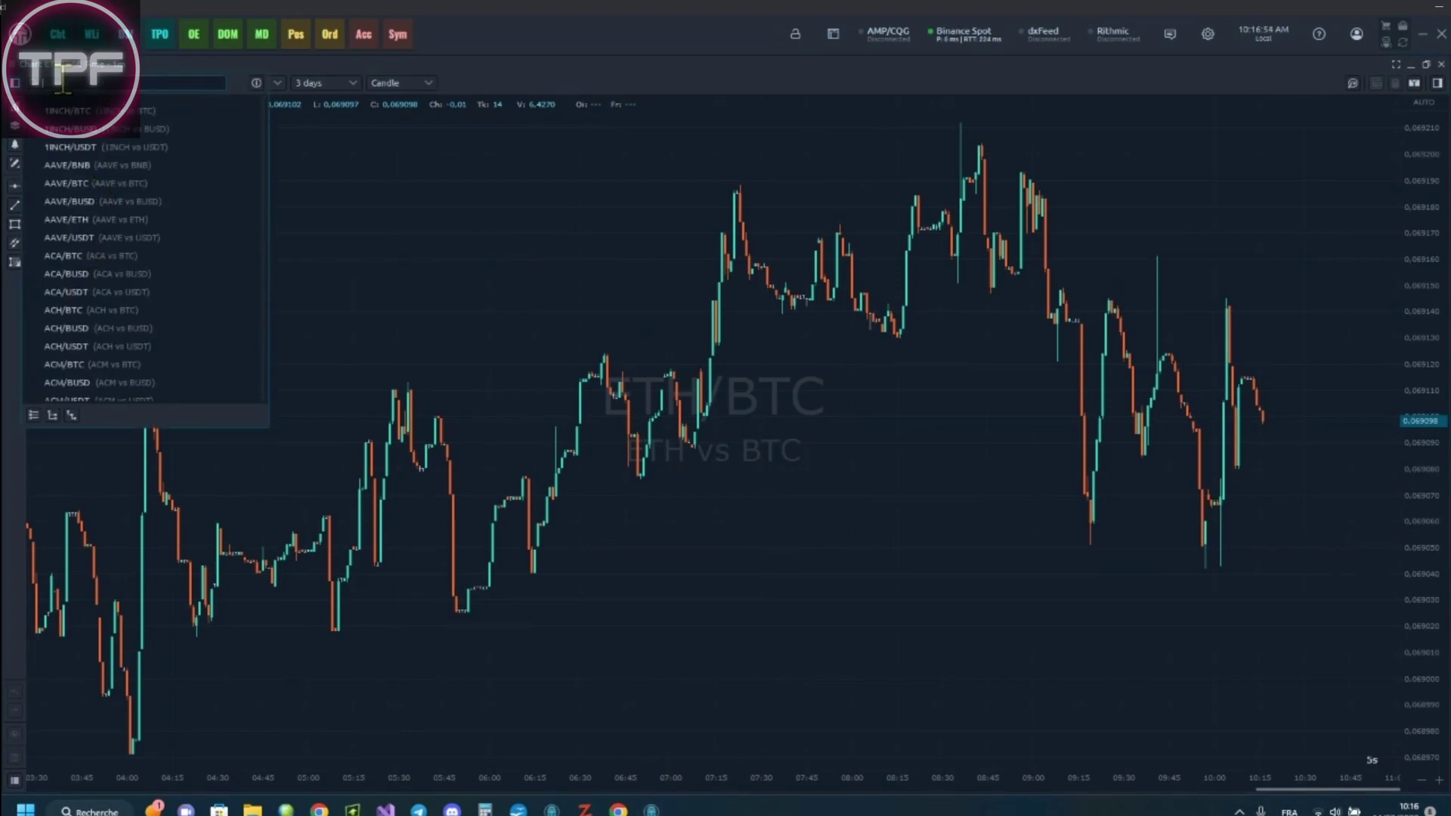
type("btc")
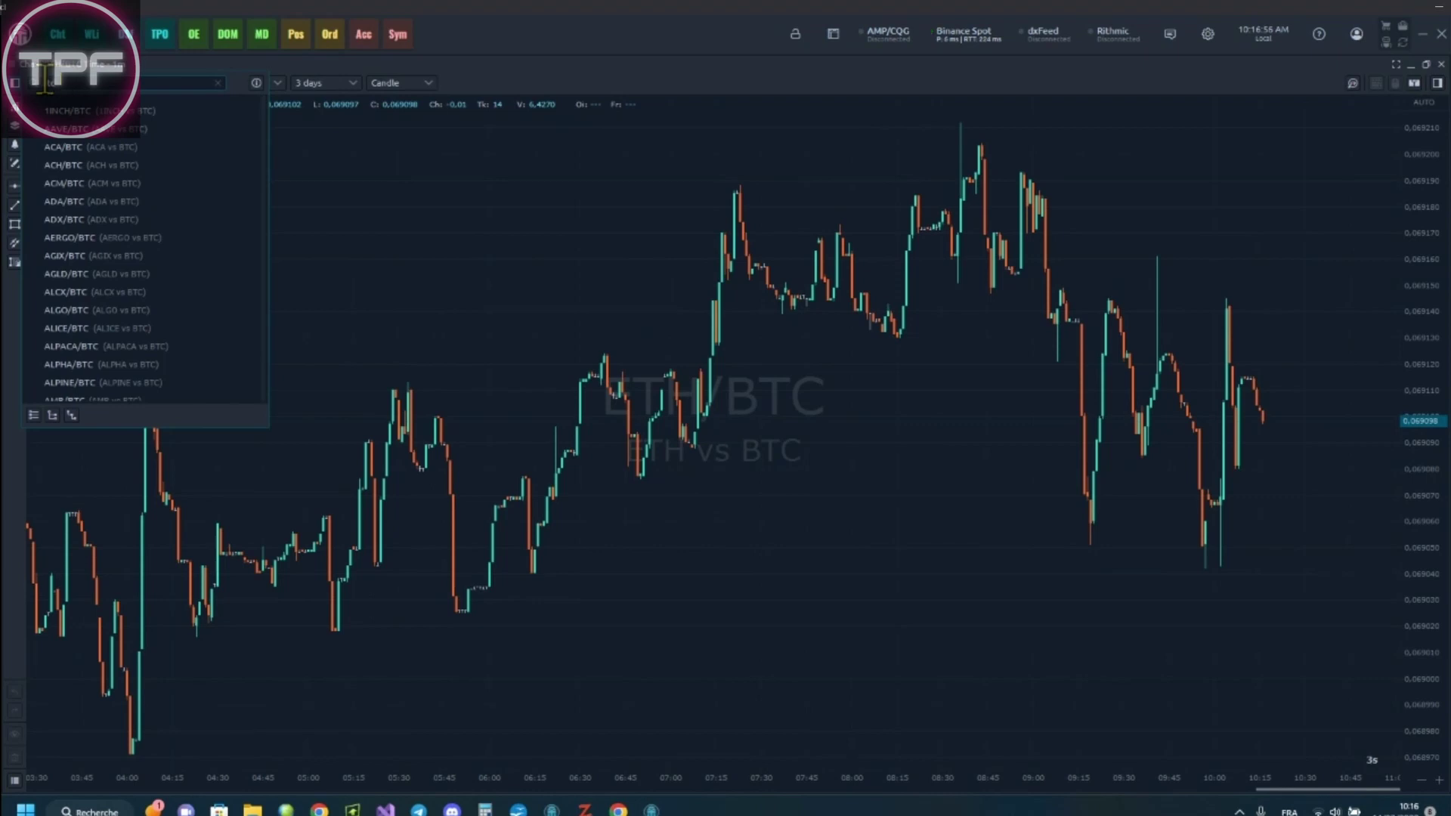
scroll(98, 295, "down", 10)
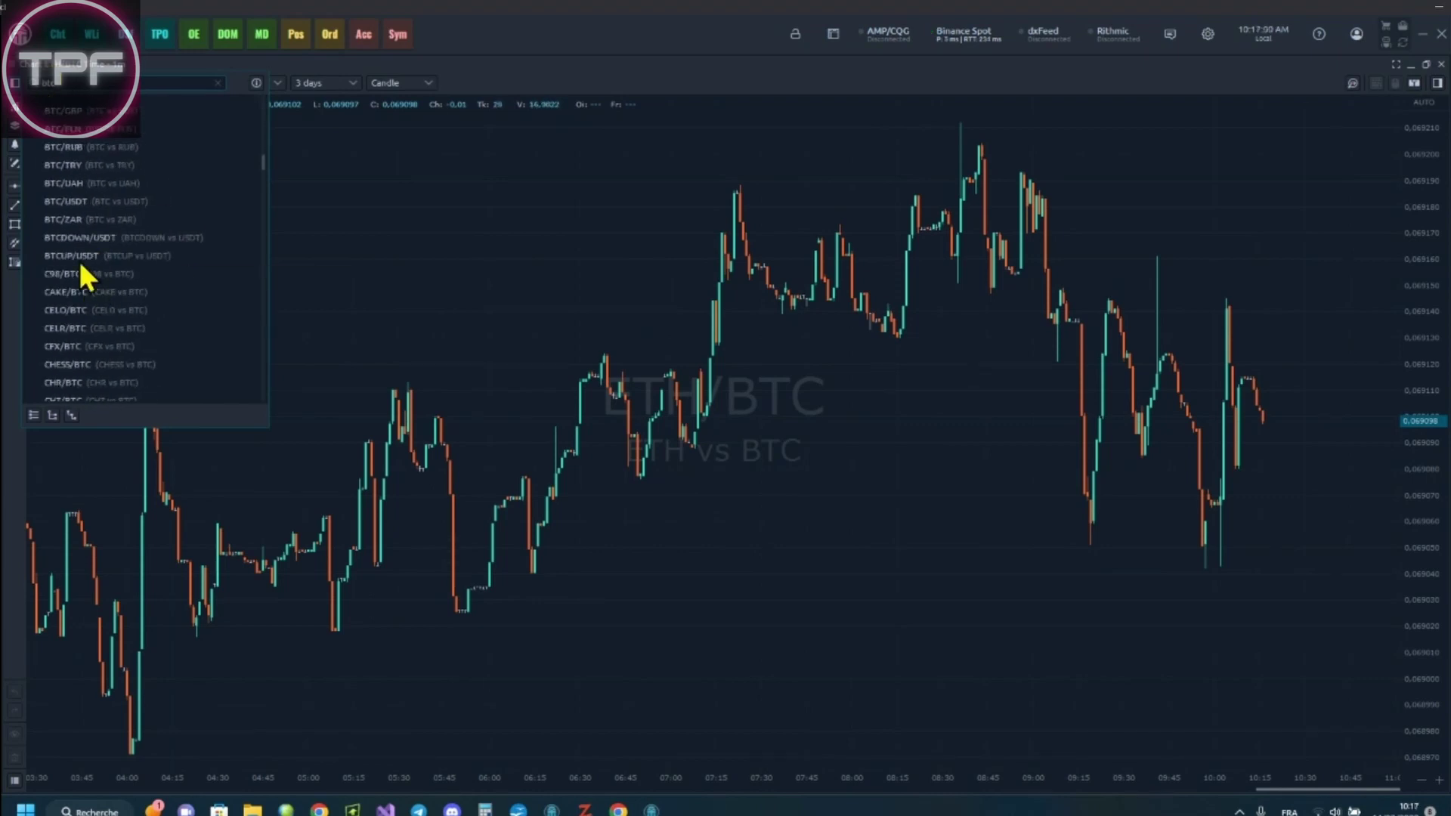
left_click(62, 202)
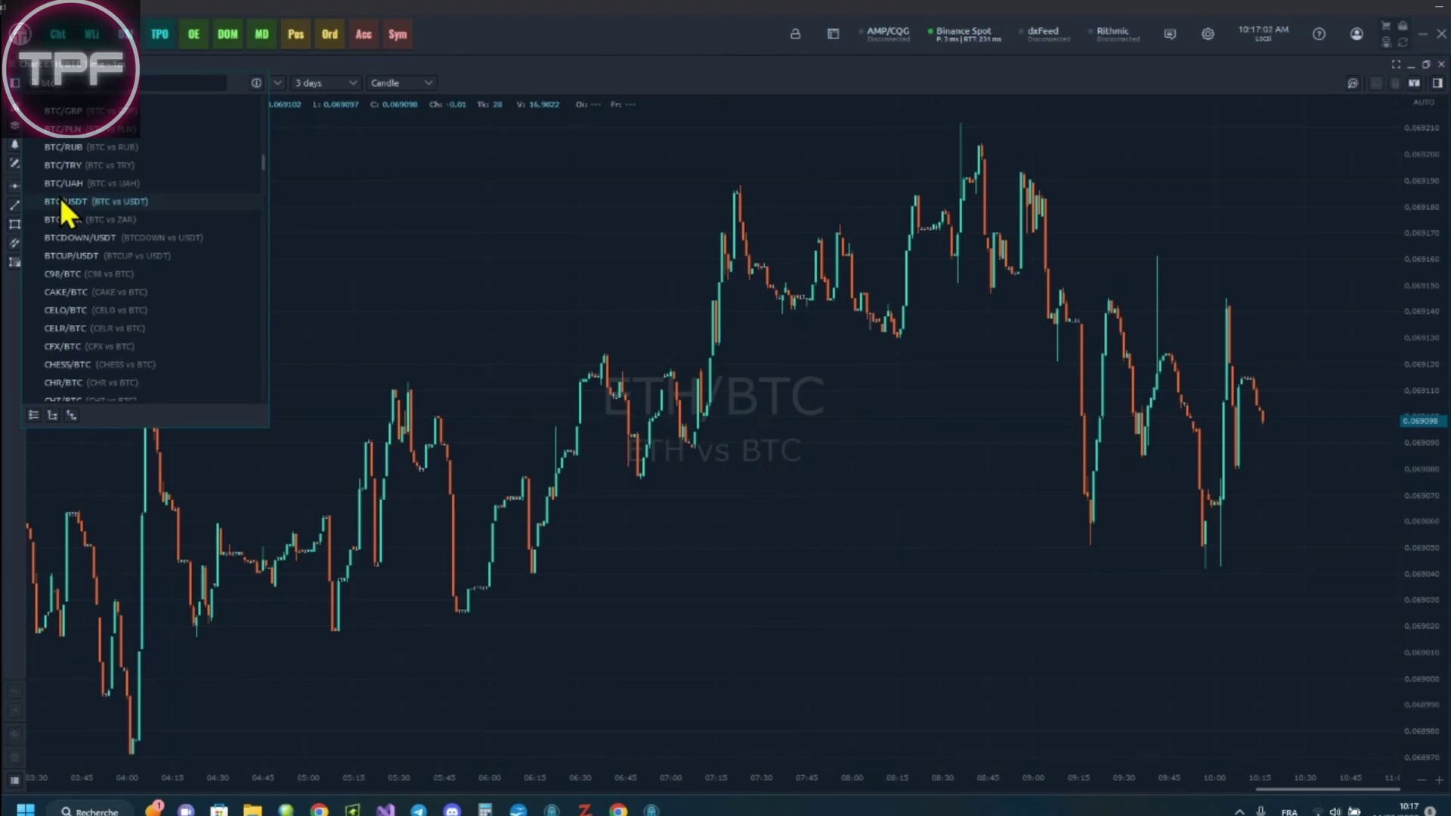
left_click(62, 203)
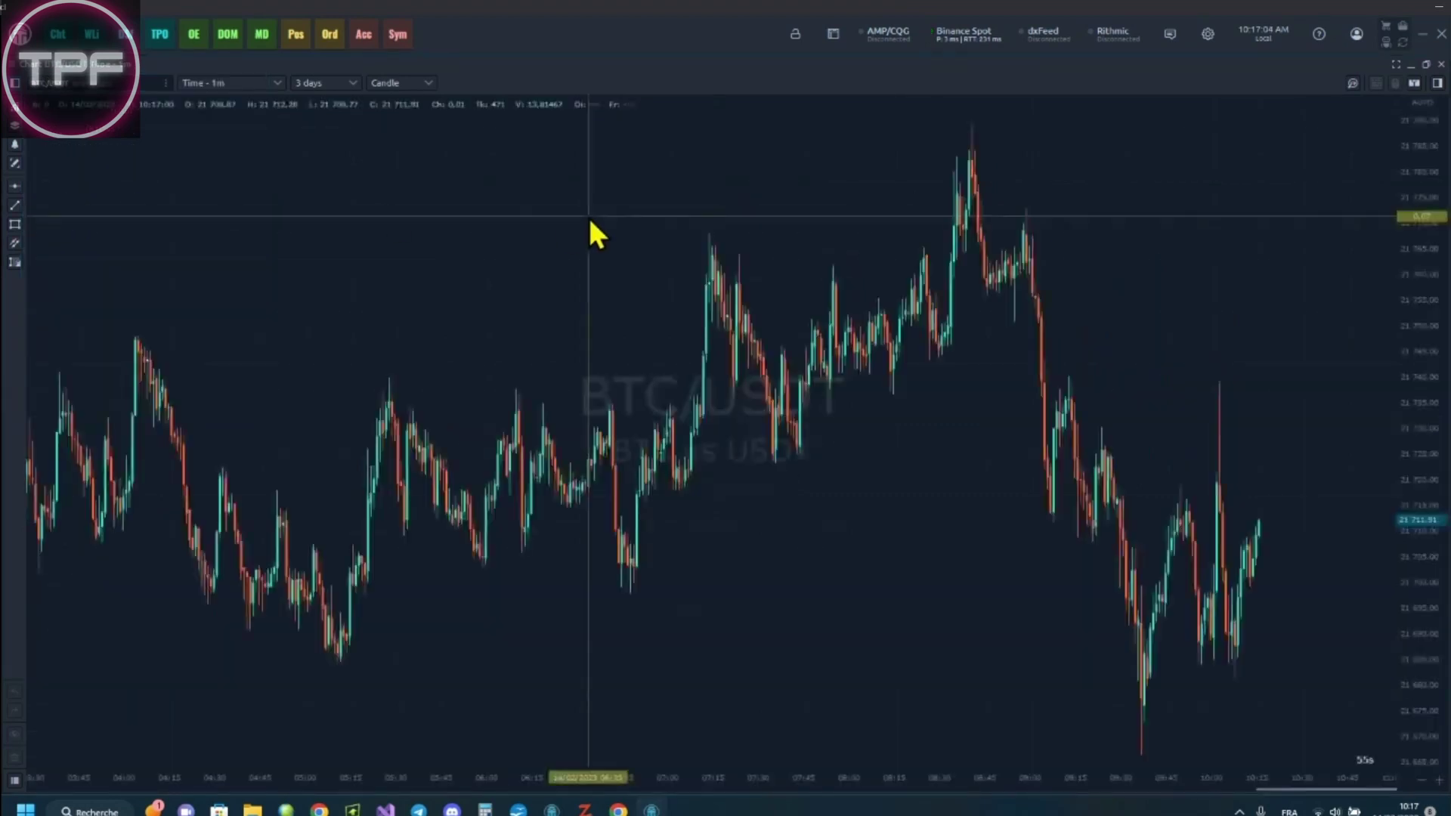
Set the BTC/USDT chart to the favorite 5-minute time aggregation with a 1-month range
scroll(529, 272, "up", 2)
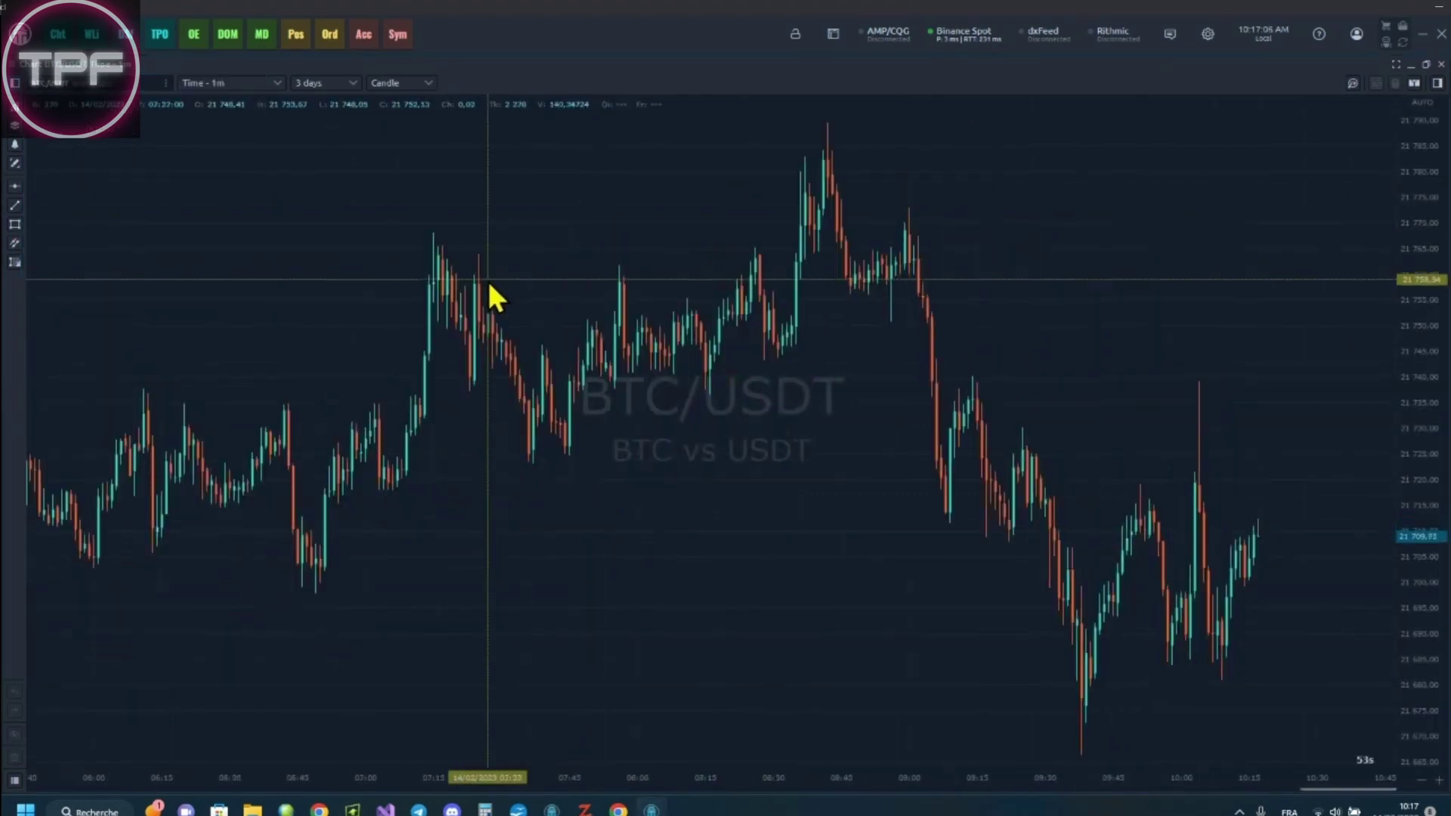
scroll(790, 454, "up", 2)
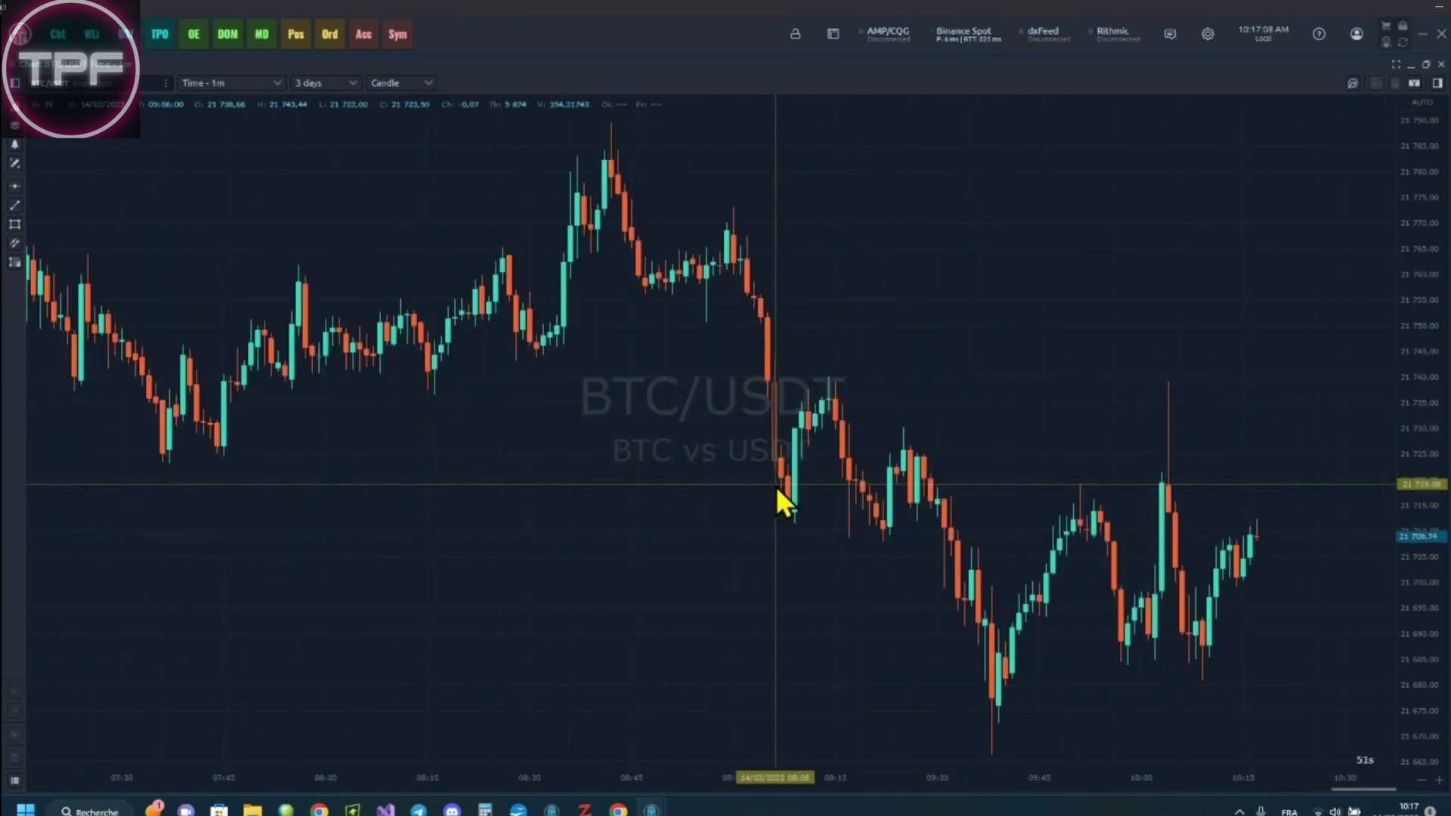
left_click(239, 81)
left_click(216, 151)
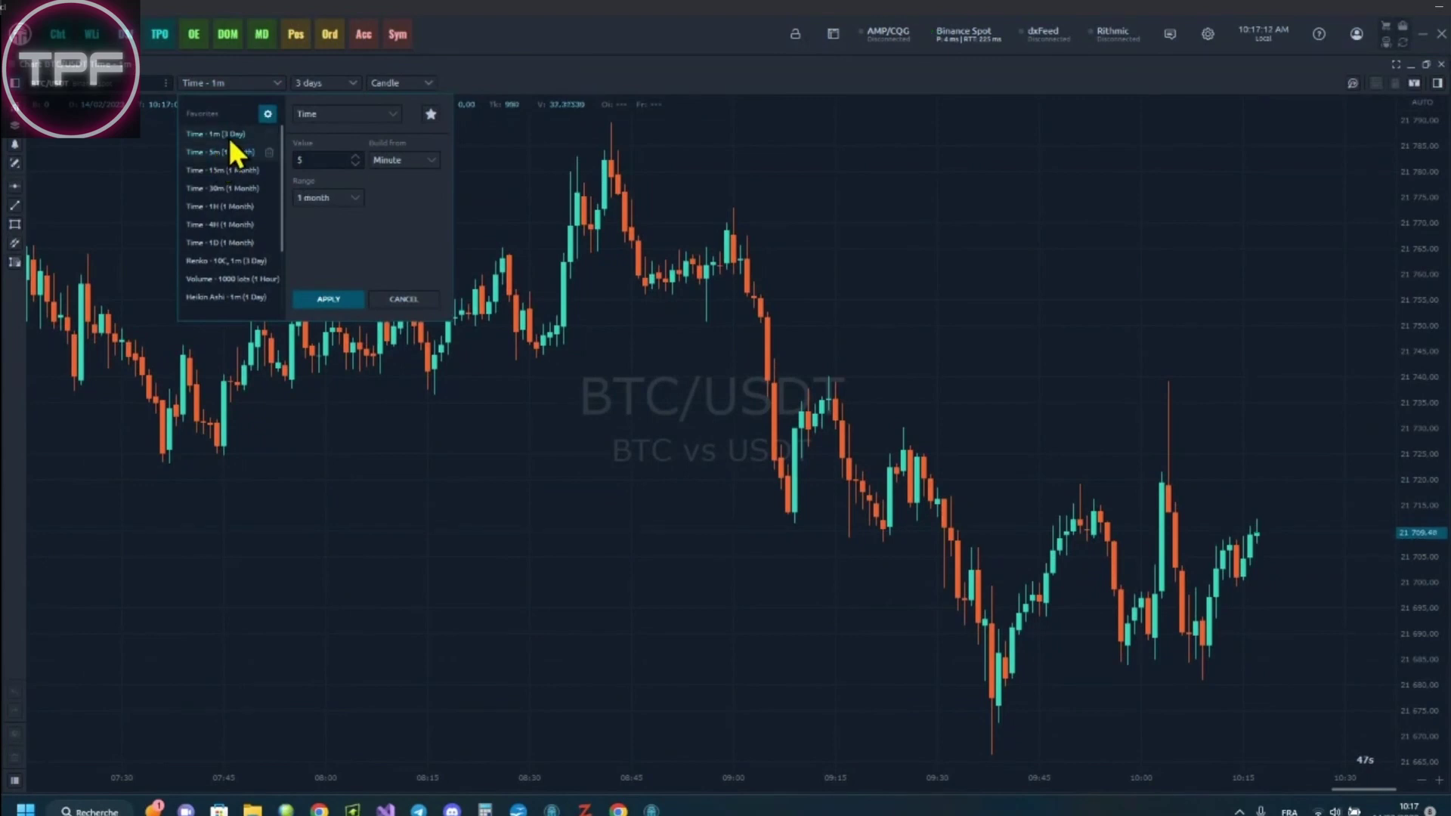
left_click(320, 295)
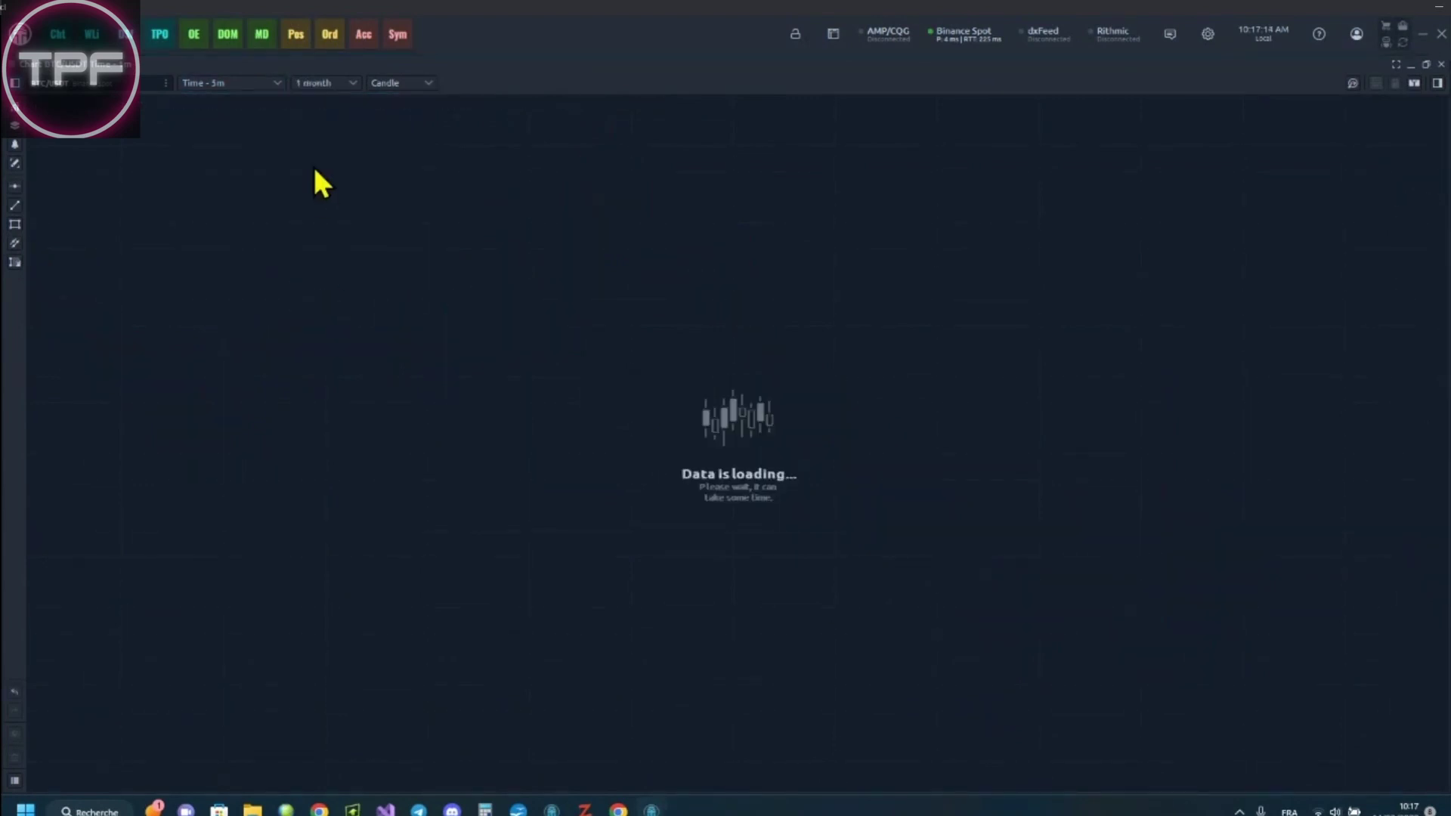
Try to switch the chart to 1-minute Heikin Ashi aggregation over 1 month, and dismiss the Licenses manager
left_click(243, 84)
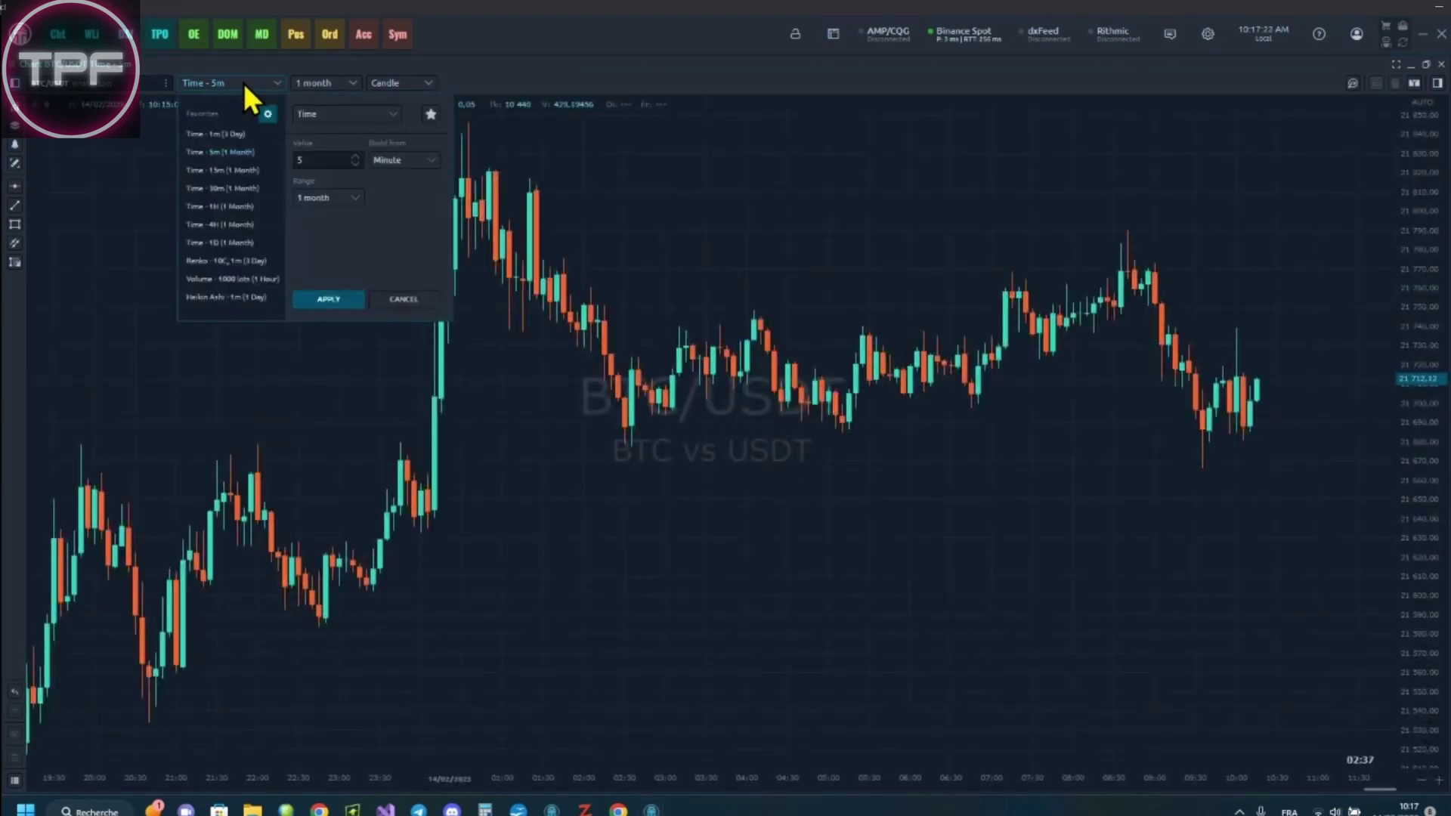
left_click(375, 111)
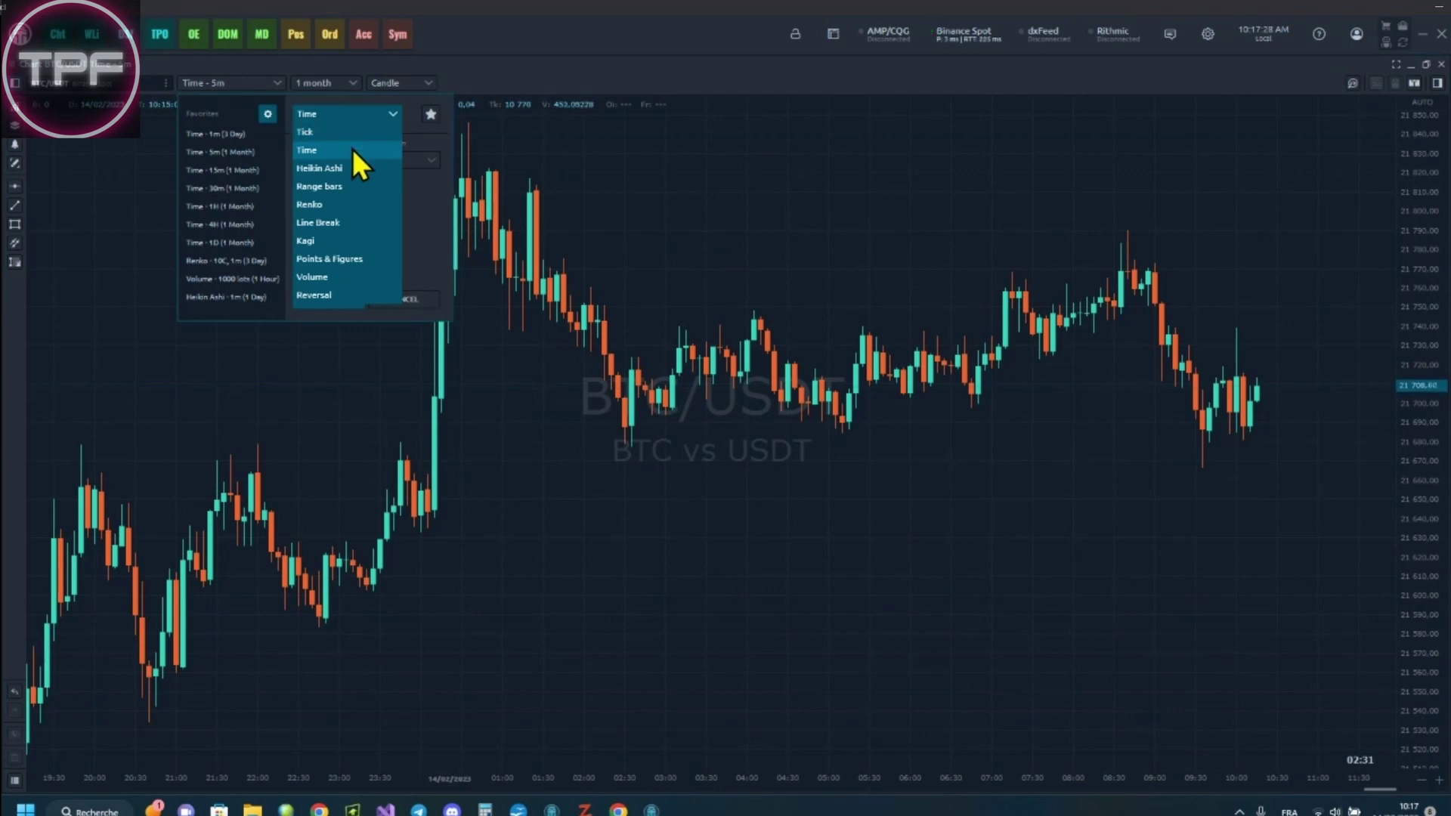
left_click(356, 169)
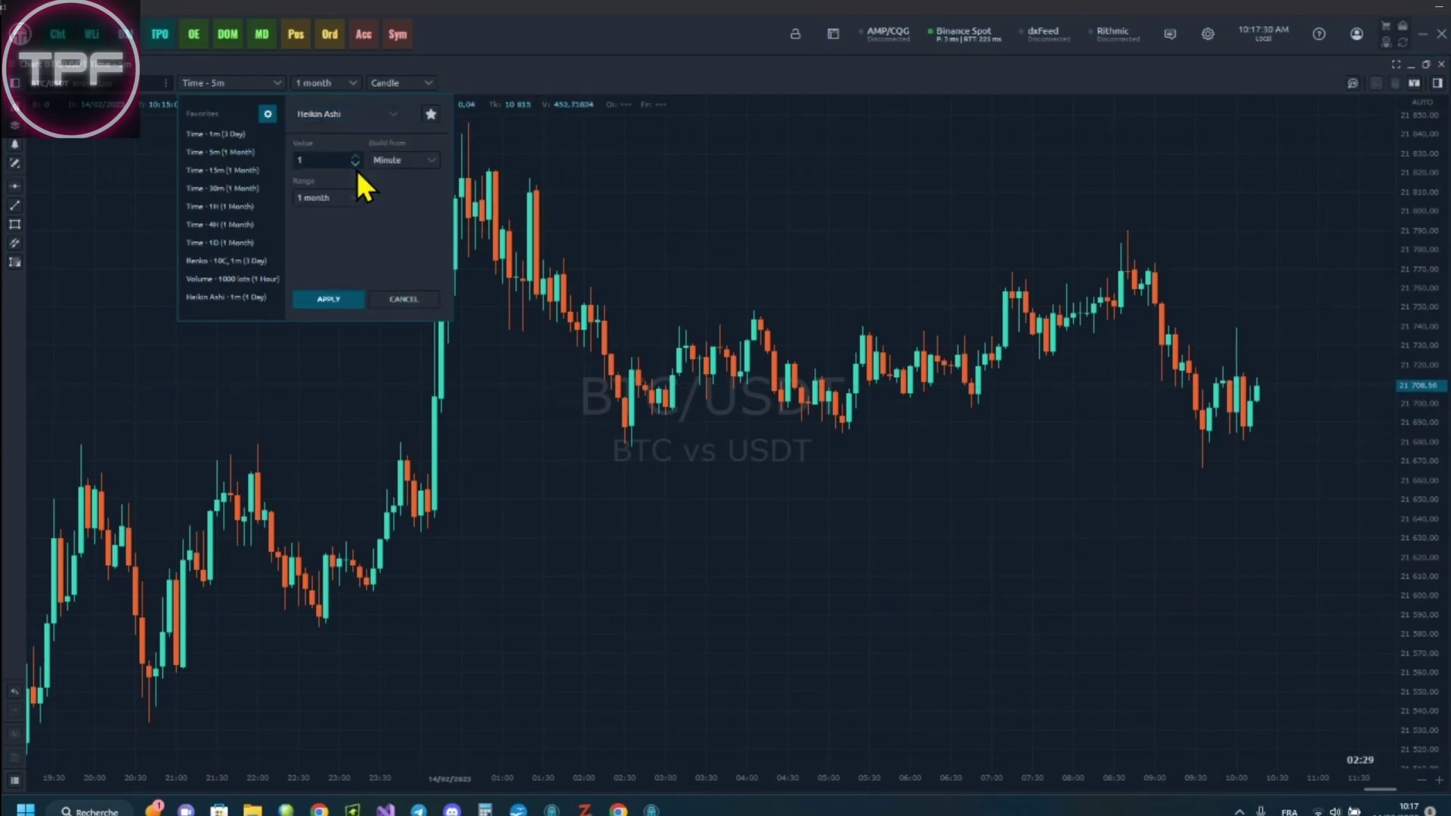
left_click(345, 298)
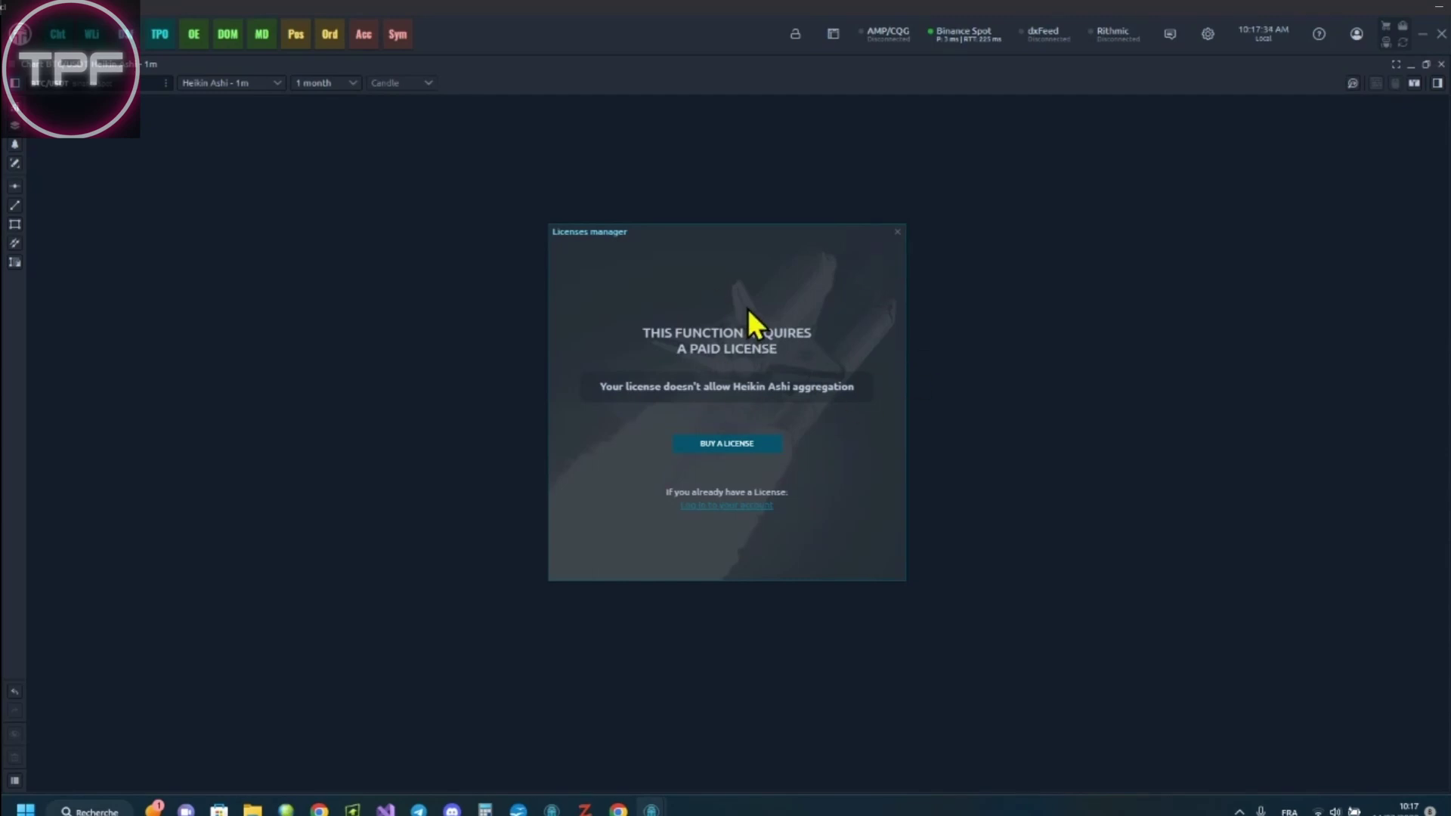
left_click(897, 231)
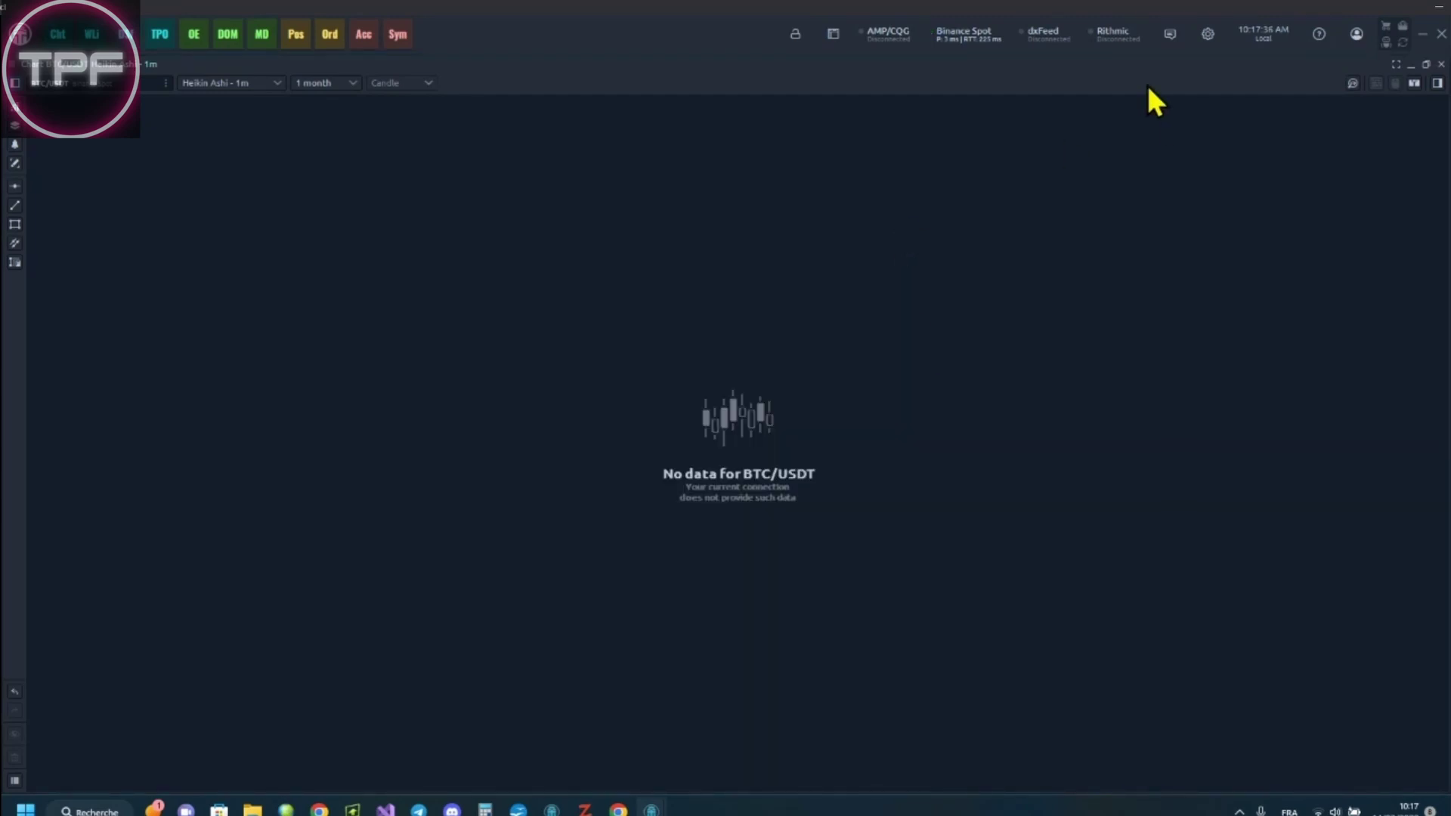
Start logging in to the user account to use its extensions
left_click(1357, 33)
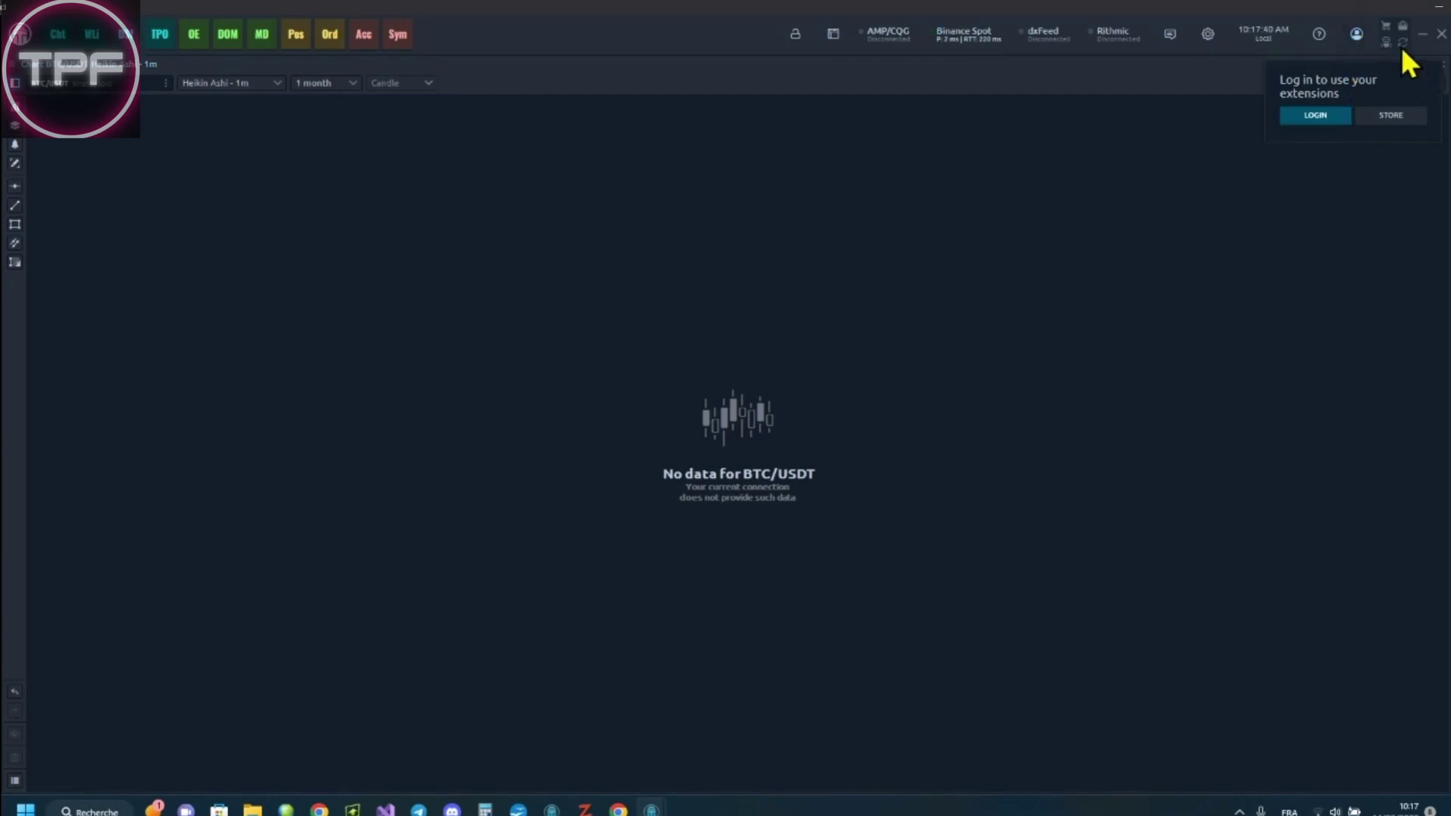
left_click(1327, 117)
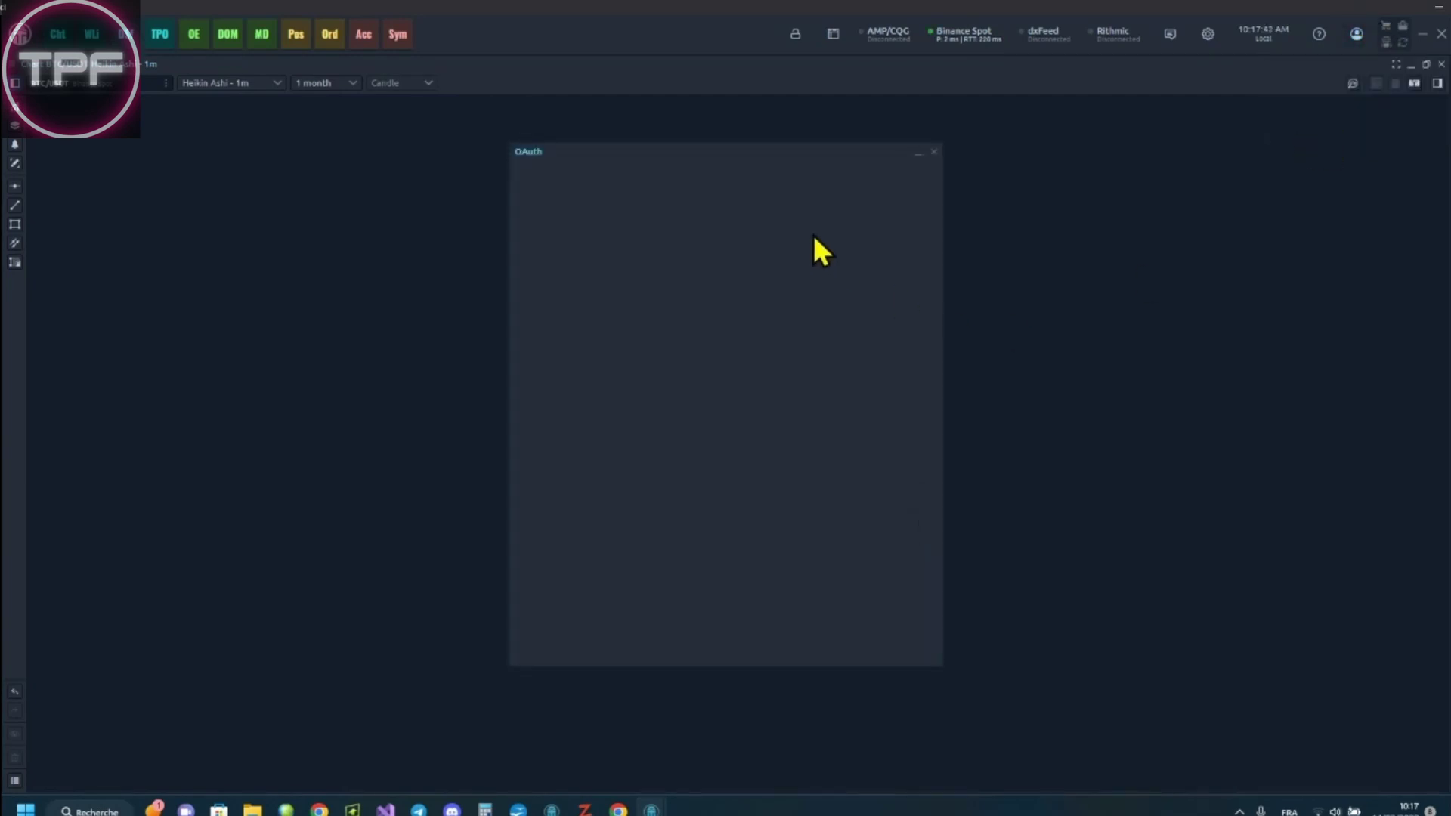